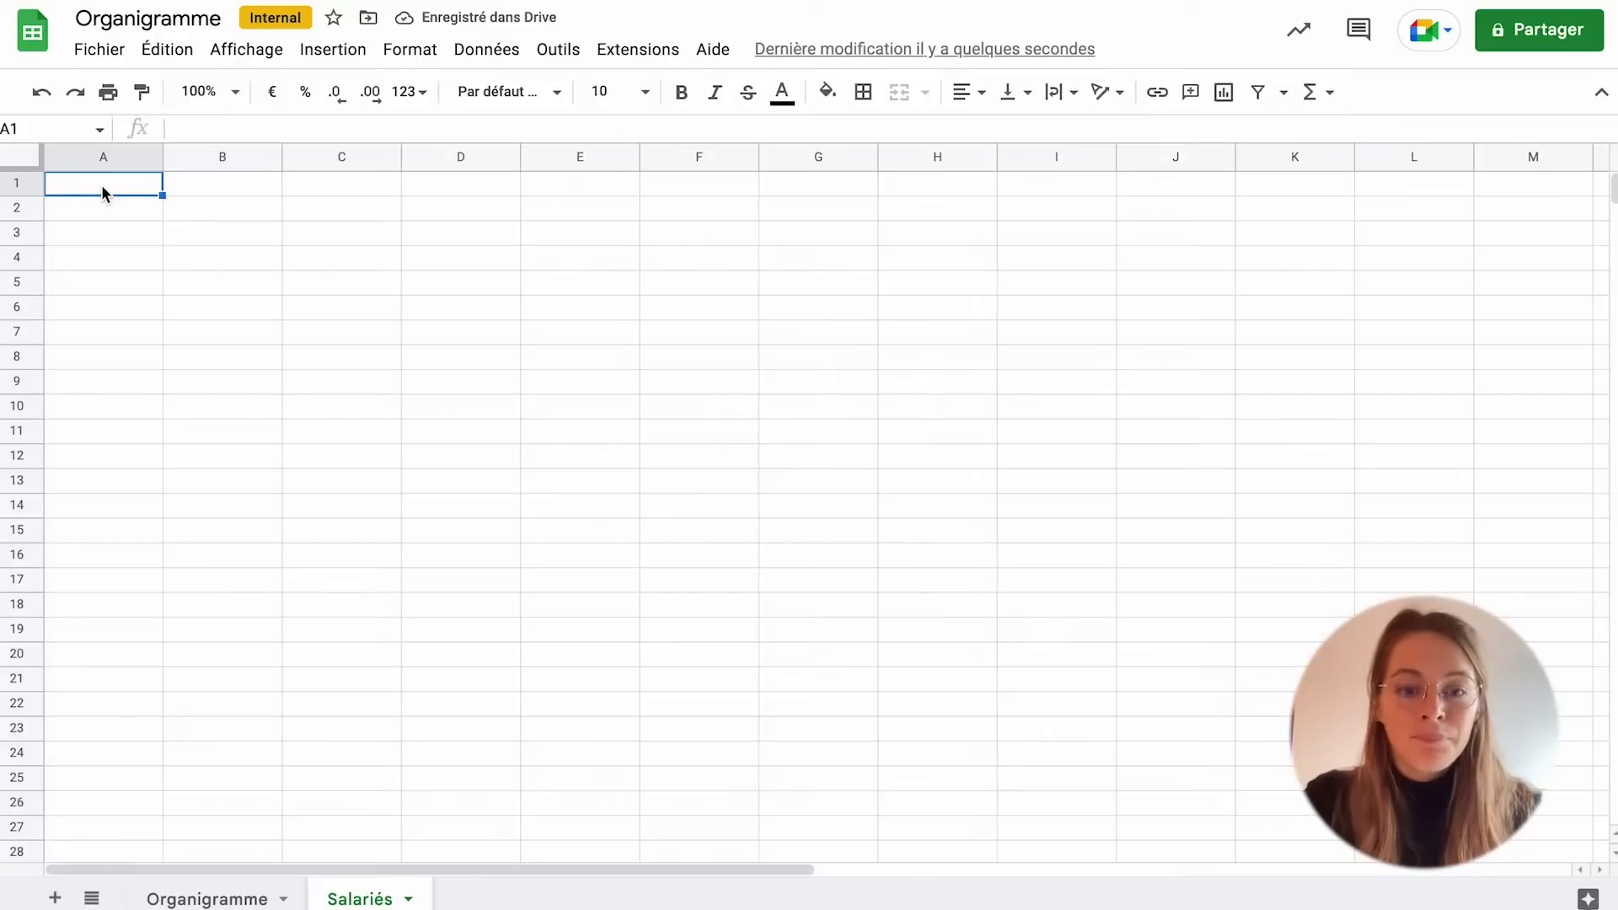
- Enter the heading Salariés in A1 and list five employees' full names in A2:A6
{"action": "key", "text": "Return"}
{"action": "type", "text": "Henri Martin"}
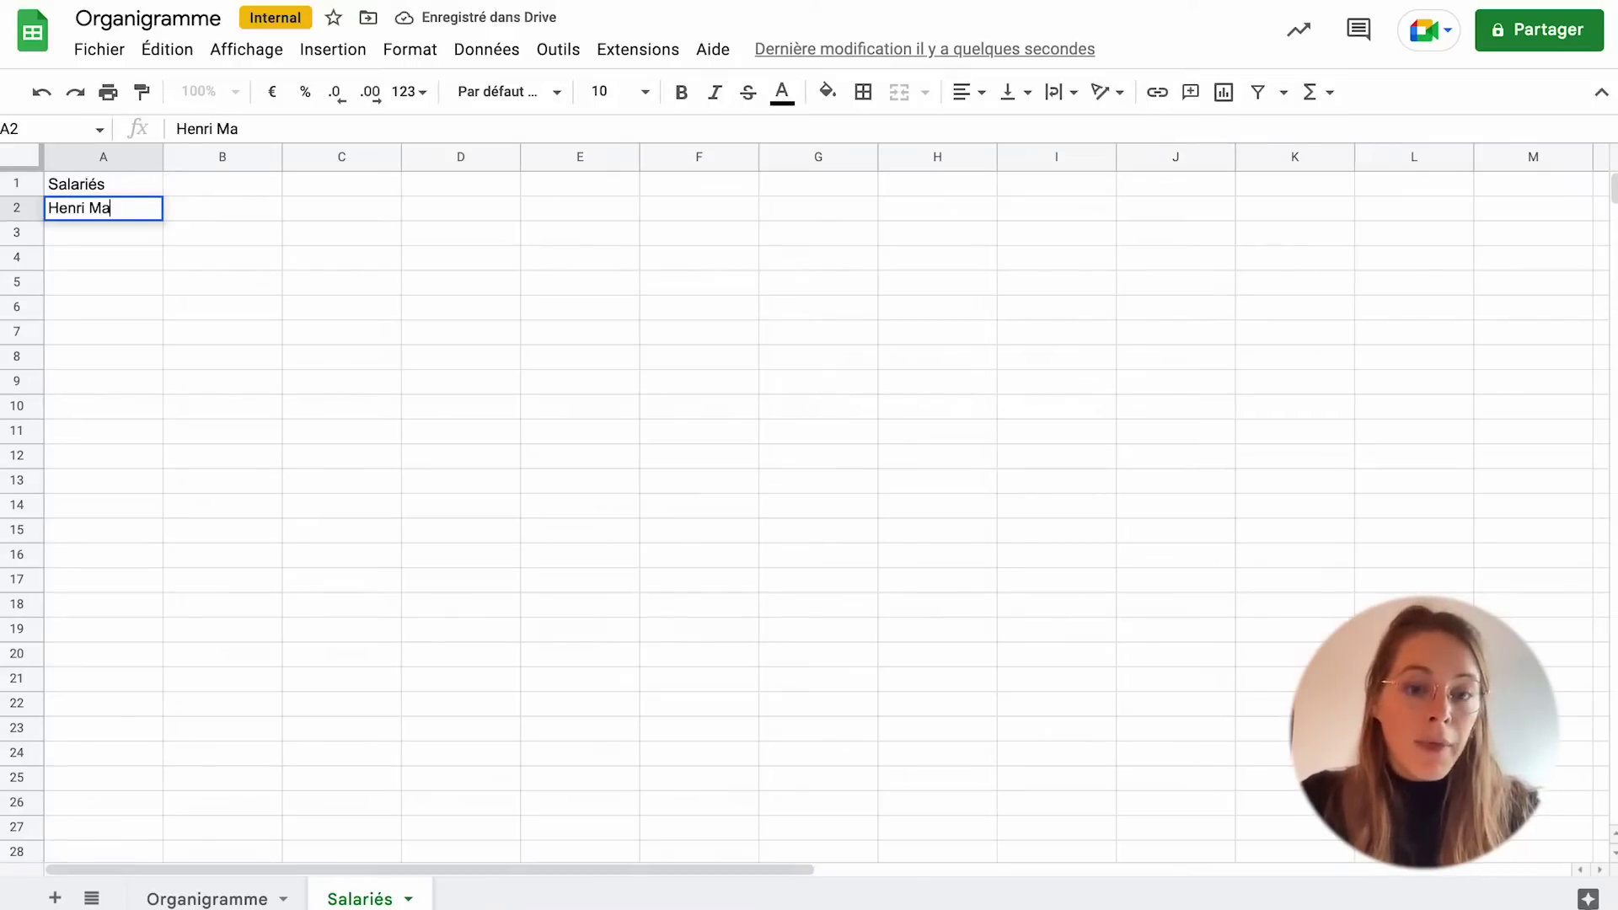
{"action": "key", "text": "Return"}
{"action": "type", "text": "Jacques Lecourts"}
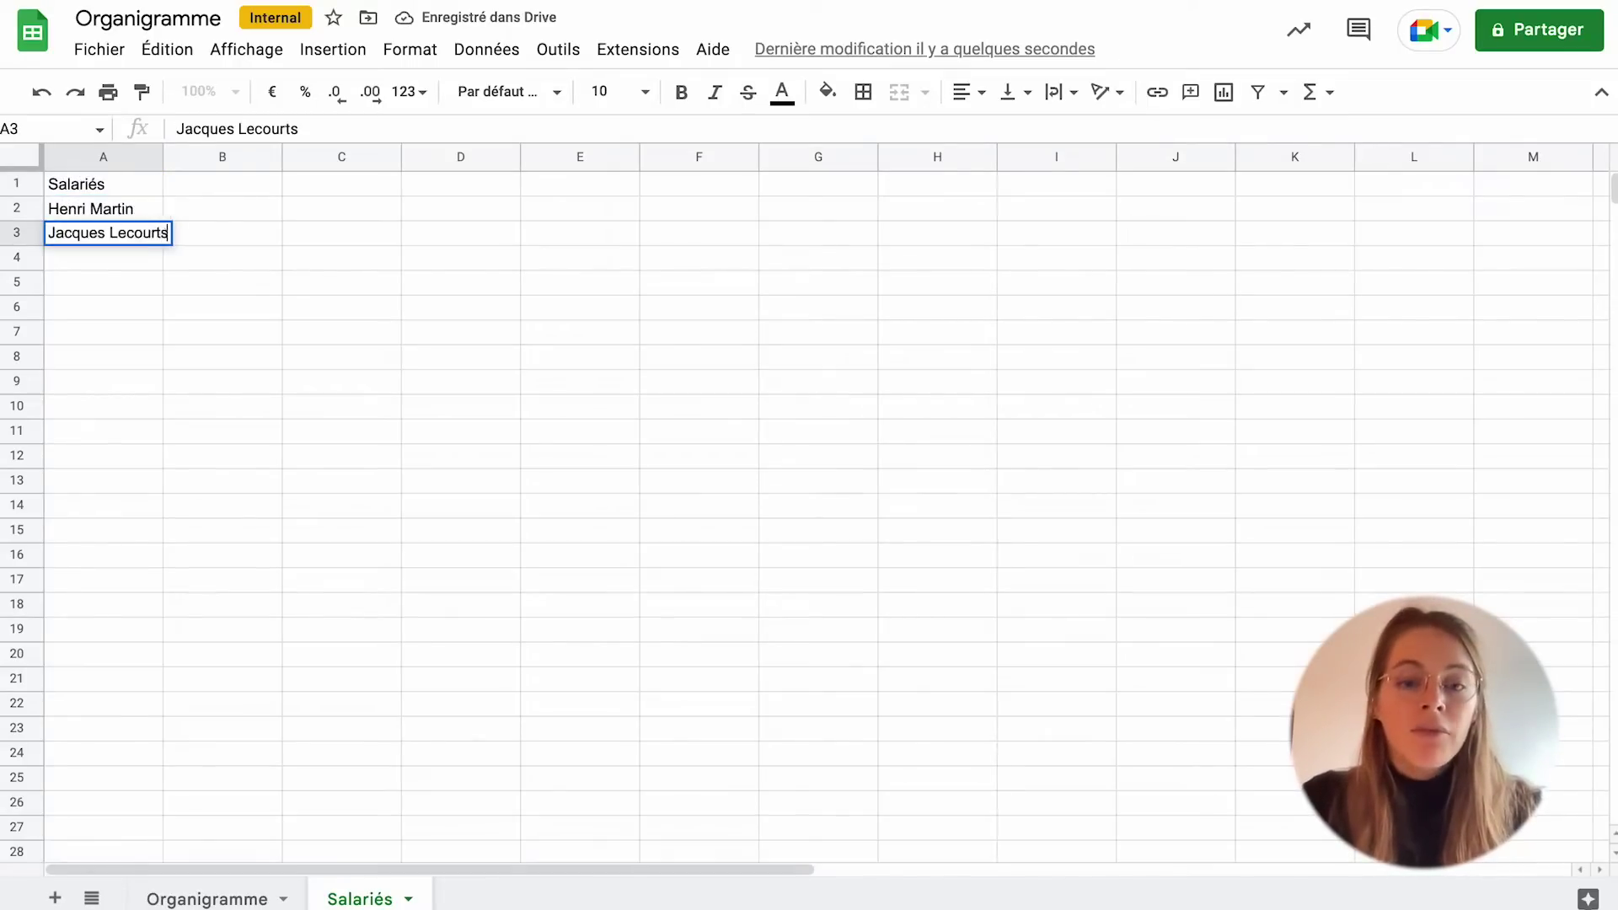
{"action": "key", "text": "Return"}
{"action": "type", "text": "Marie Langoix"}
{"action": "key", "text": "Return"}
{"action": "type", "text": "Patrice Le Bert"}
{"action": "key", "text": "Return"}
{"action": "type", "text": "B'ratrice Sourat"}
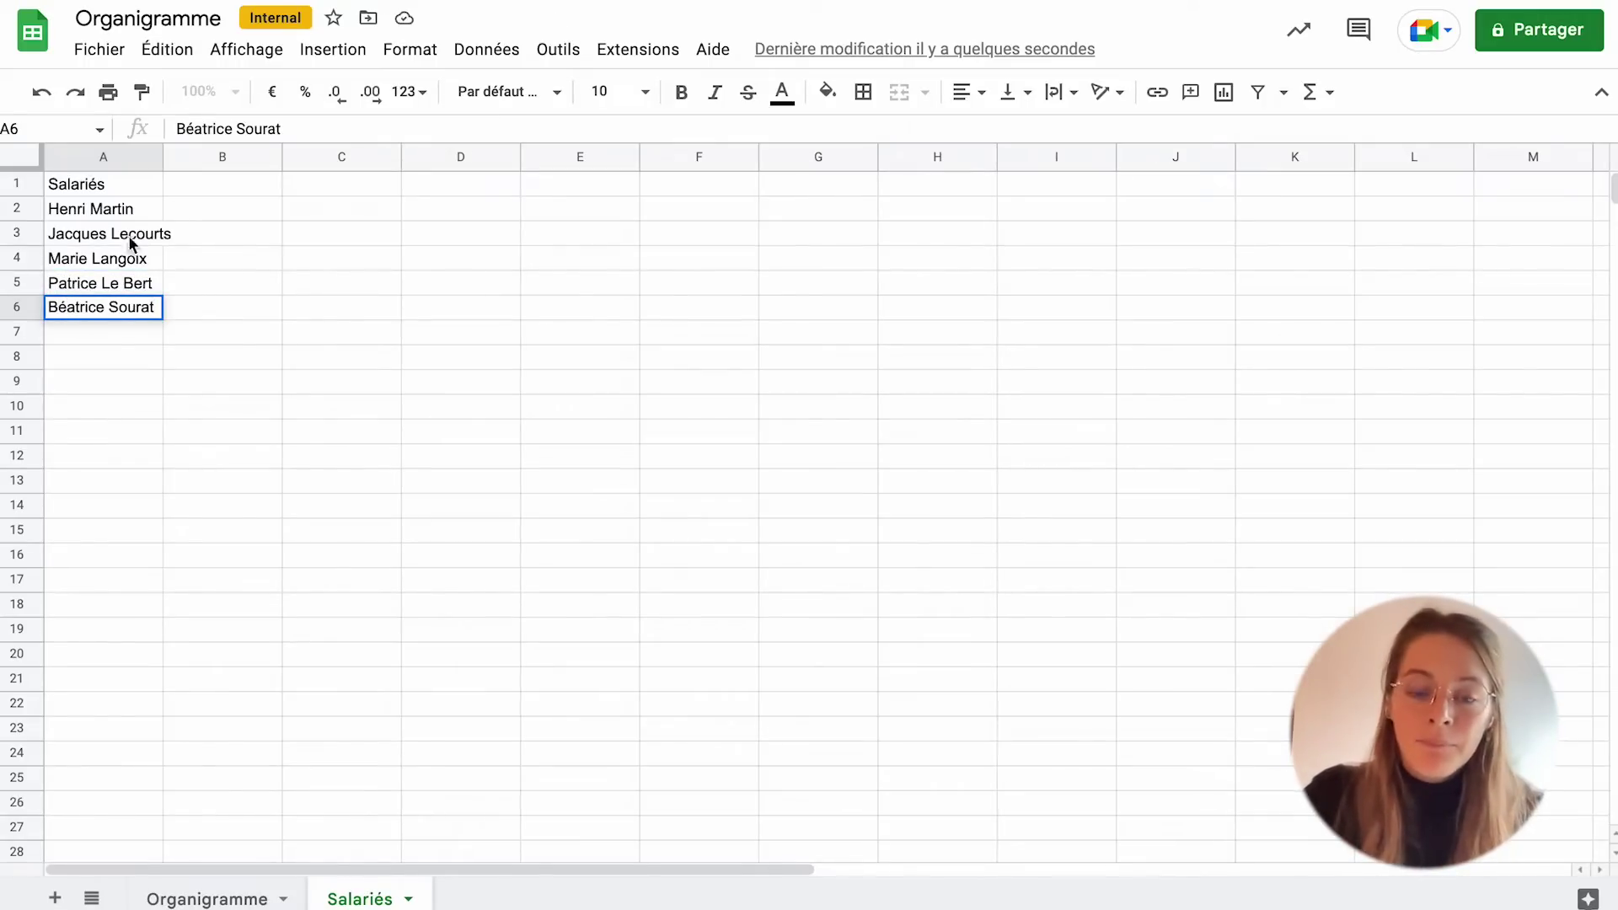
- Enter salariés 7 in A7 and fill the numbered series down to salariés 14 in A14
{"action": "left_click", "coordinate": [108, 335]}
{"action": "type", "text": "e"}
{"action": "type", "text": "salari'"}
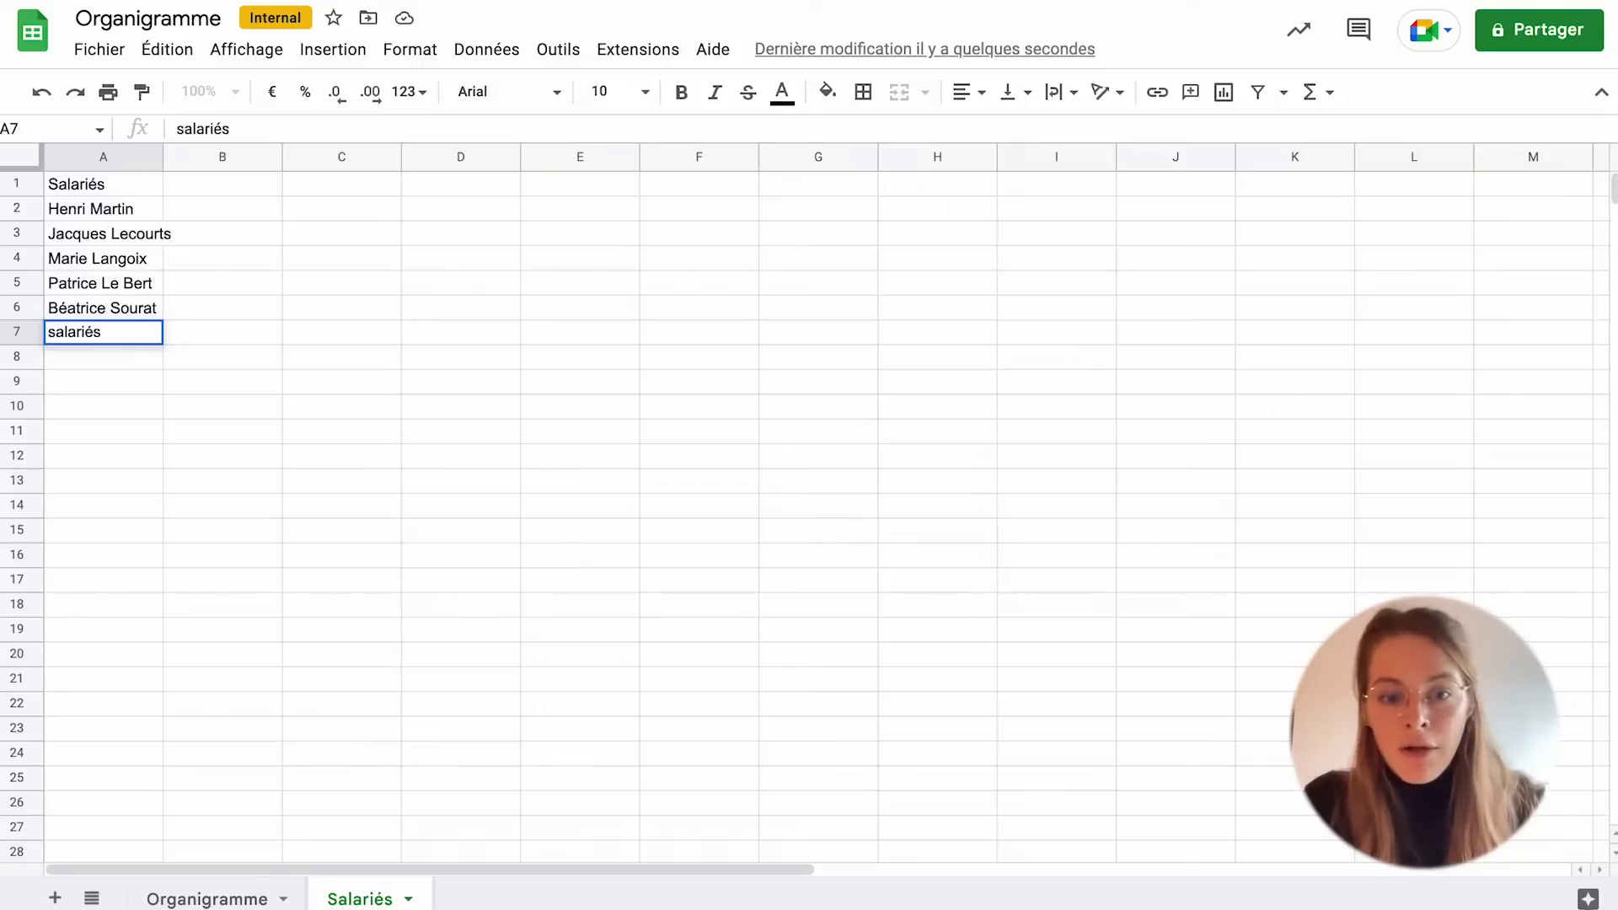
{"action": "key", "text": "Return"}
{"action": "left_click", "coordinate": [148, 335]}
{"action": "left_click_drag", "start_coordinate": [162, 344], "coordinate": [145, 435]}
{"action": "left_click_drag", "start_coordinate": [133, 501], "coordinate": [135, 501]}
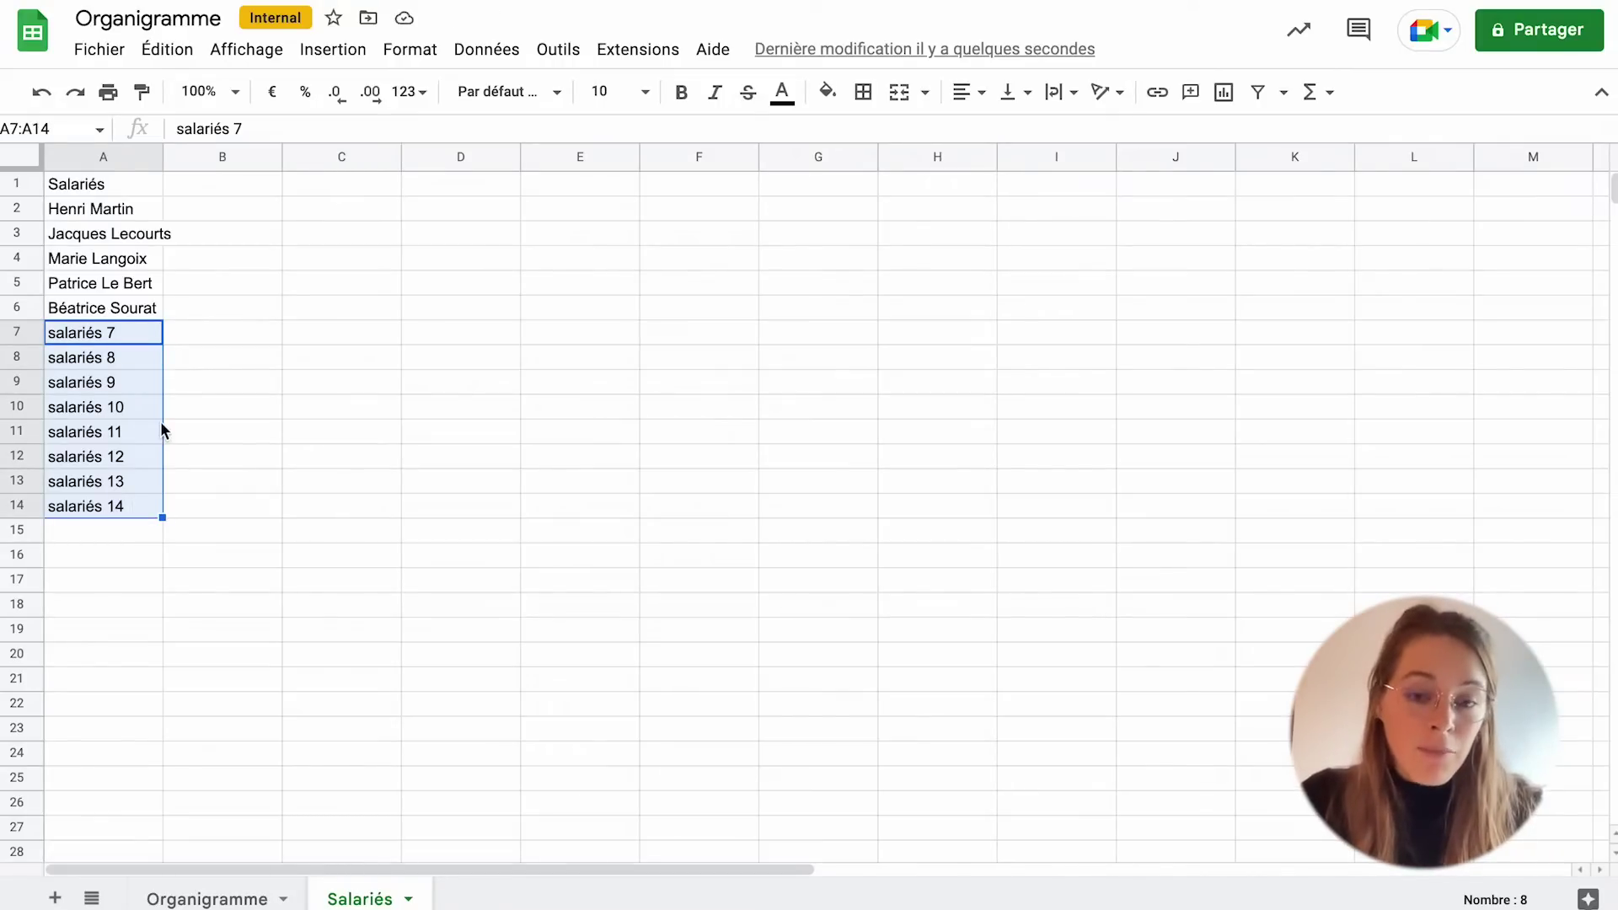
- Enter the heading Poste in B1, with Dirigeant, Chef de ventes, RRH, Directeur informatique and Informaticienne in B2:B6
{"action": "left_click", "coordinate": [205, 186]}
{"action": "type", "text": "Poste"}
{"action": "left_click", "coordinate": [257, 204]}
{"action": "type", "text": "Dirigea"}
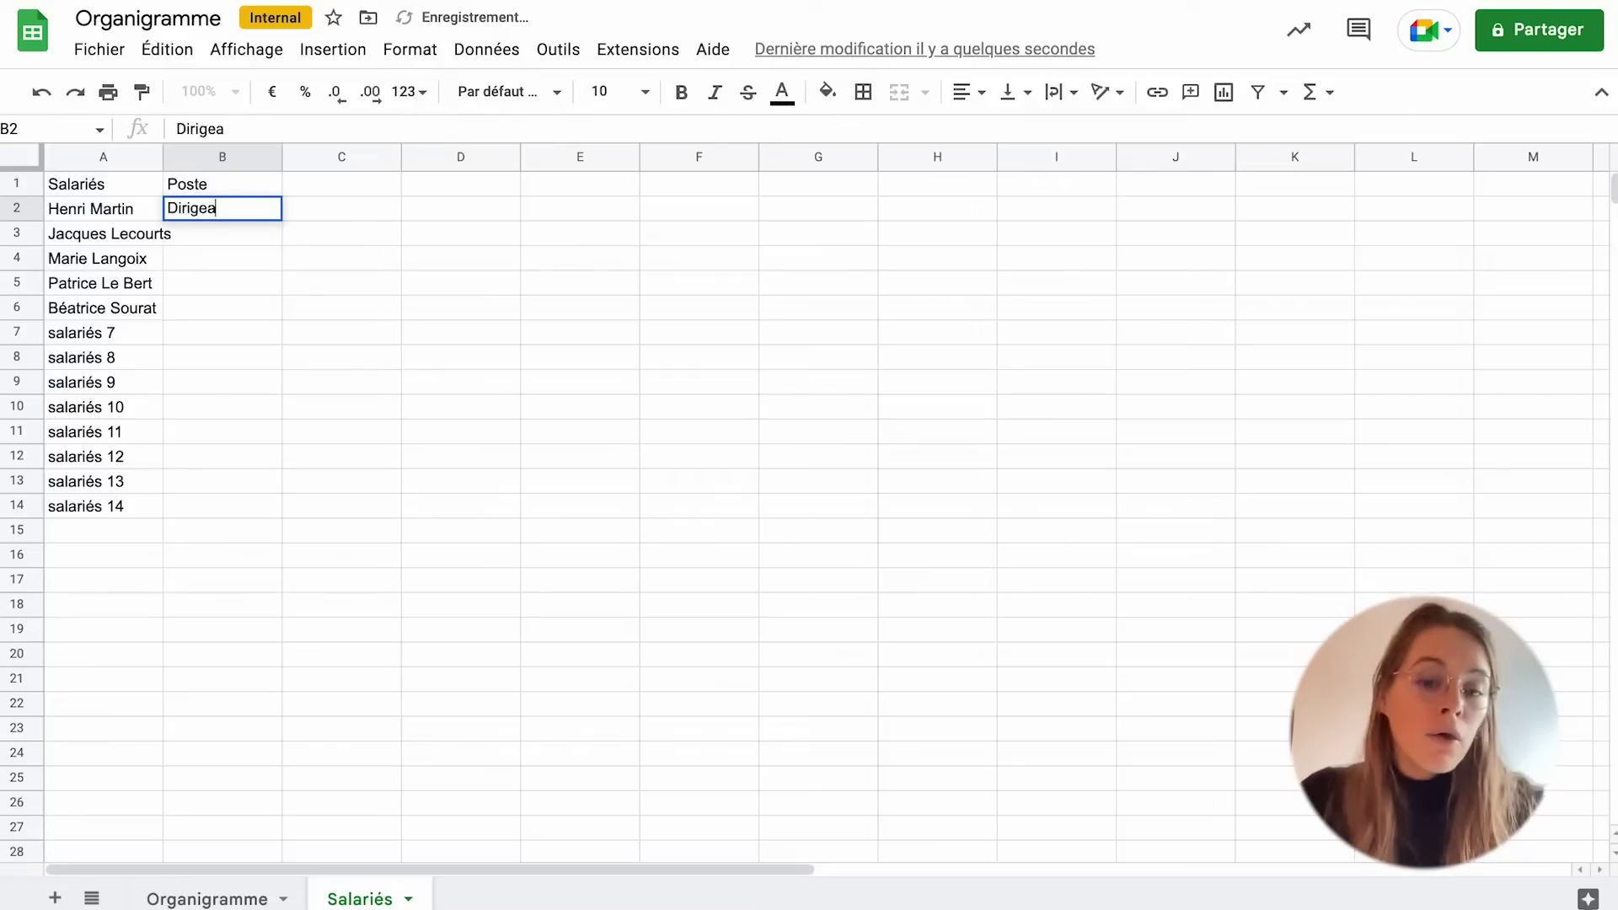
{"action": "type", "text": "nt"}
{"action": "key", "text": "Return"}
{"action": "type", "text": "Chef de ventes"}
{"action": "key", "text": "Return"}
{"action": "type", "text": "RRH"}
{"action": "key", "text": "Return"}
{"action": "type", "text": "Di"}
{"action": "type", "text": "recteur informatique"}
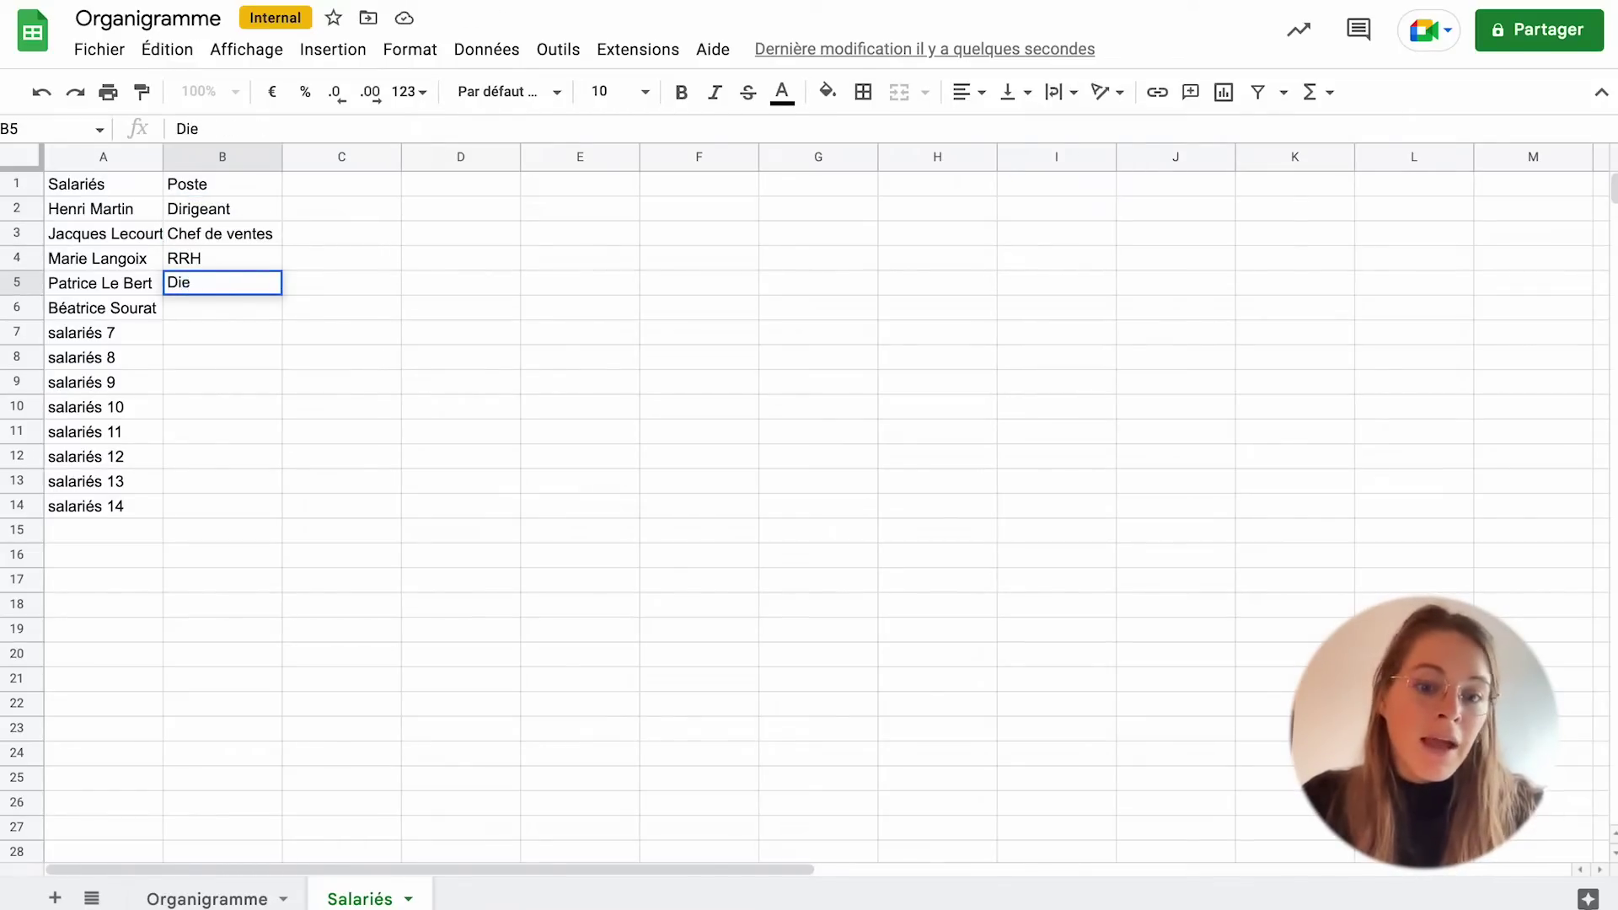
{"action": "key", "text": "Return"}
{"action": "type", "text": "Informaticienne"}
{"action": "key", "text": "Return"}
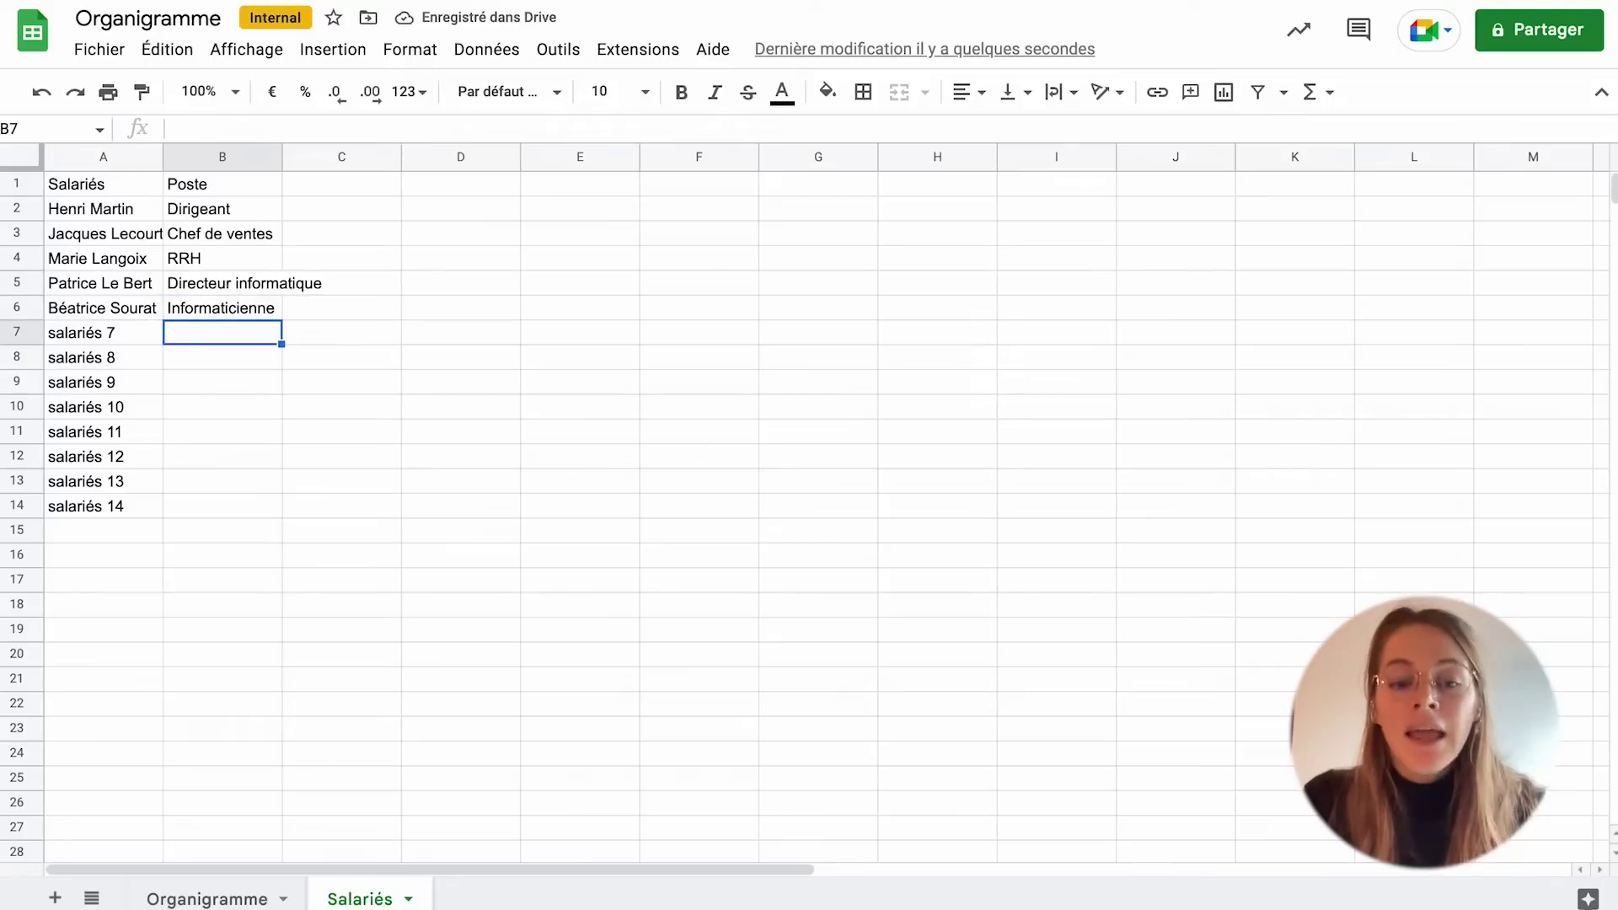
- Enter RH in B7 and fill B8:B11 with vendeur
{"action": "type", "text": "RH"}
{"action": "key", "text": "Return"}
{"action": "type", "text": "vendeur"}
{"action": "left_click_drag", "start_coordinate": [281, 369], "coordinate": [222, 482]}
- Copy Informaticienne from B6 to B12 and enter Informaticien in B13 and B14
{"action": "left_click", "coordinate": [221, 307]}
{"action": "key", "text": "ctrl+c"}
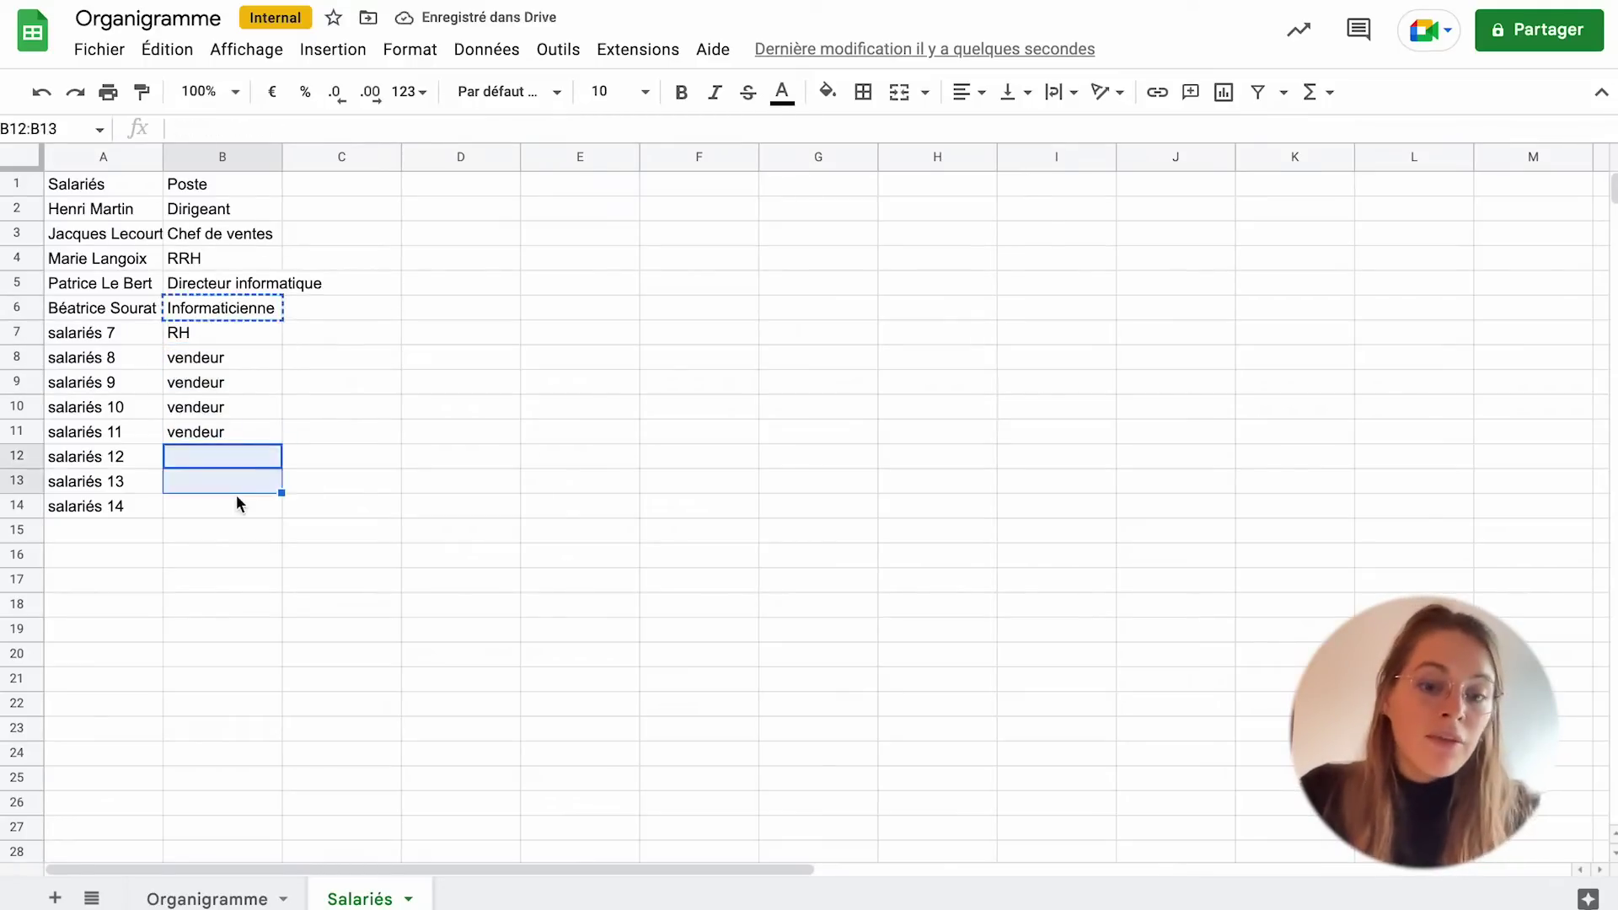
{"action": "key", "text": "ctrl+v"}
{"action": "left_click", "coordinate": [222, 506]}
{"action": "type", "text": "Informaticien"}
{"action": "left_click", "coordinate": [221, 481]}
{"action": "type", "text": "Informaticien"}
- Widen column B and fill column C with the heading Responsable and each employee's manager in C2:C14
{"action": "left_click_drag", "start_coordinate": [282, 157], "coordinate": [349, 157]}
{"action": "double_click", "coordinate": [398, 183]}
{"action": "type", "text": "Respo"}
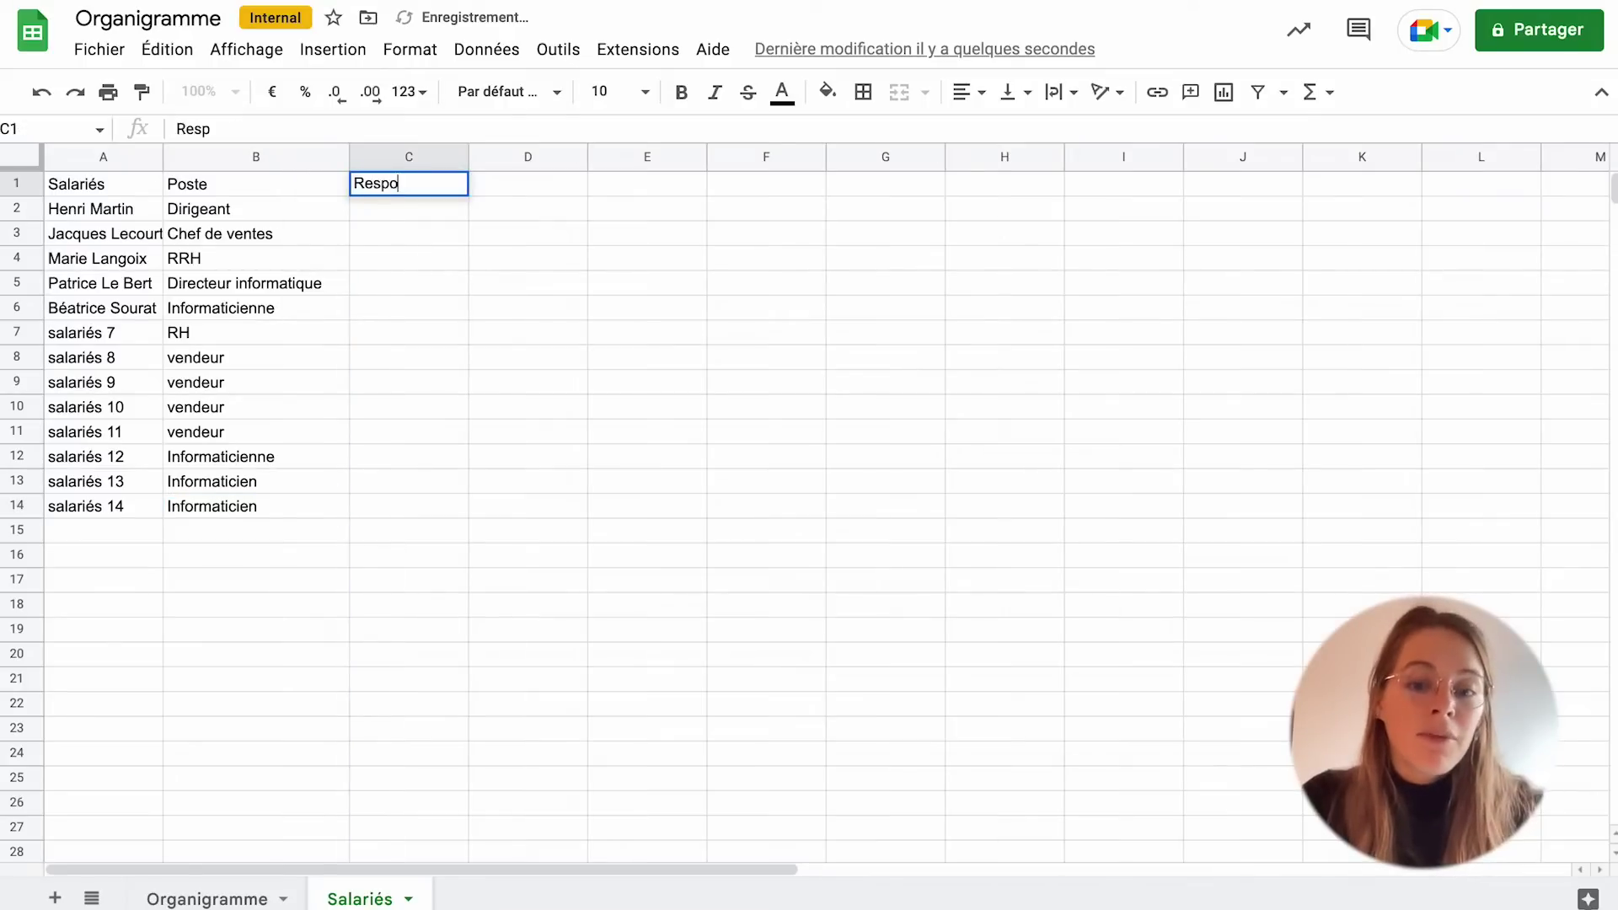
{"action": "type", "text": "nsable"}
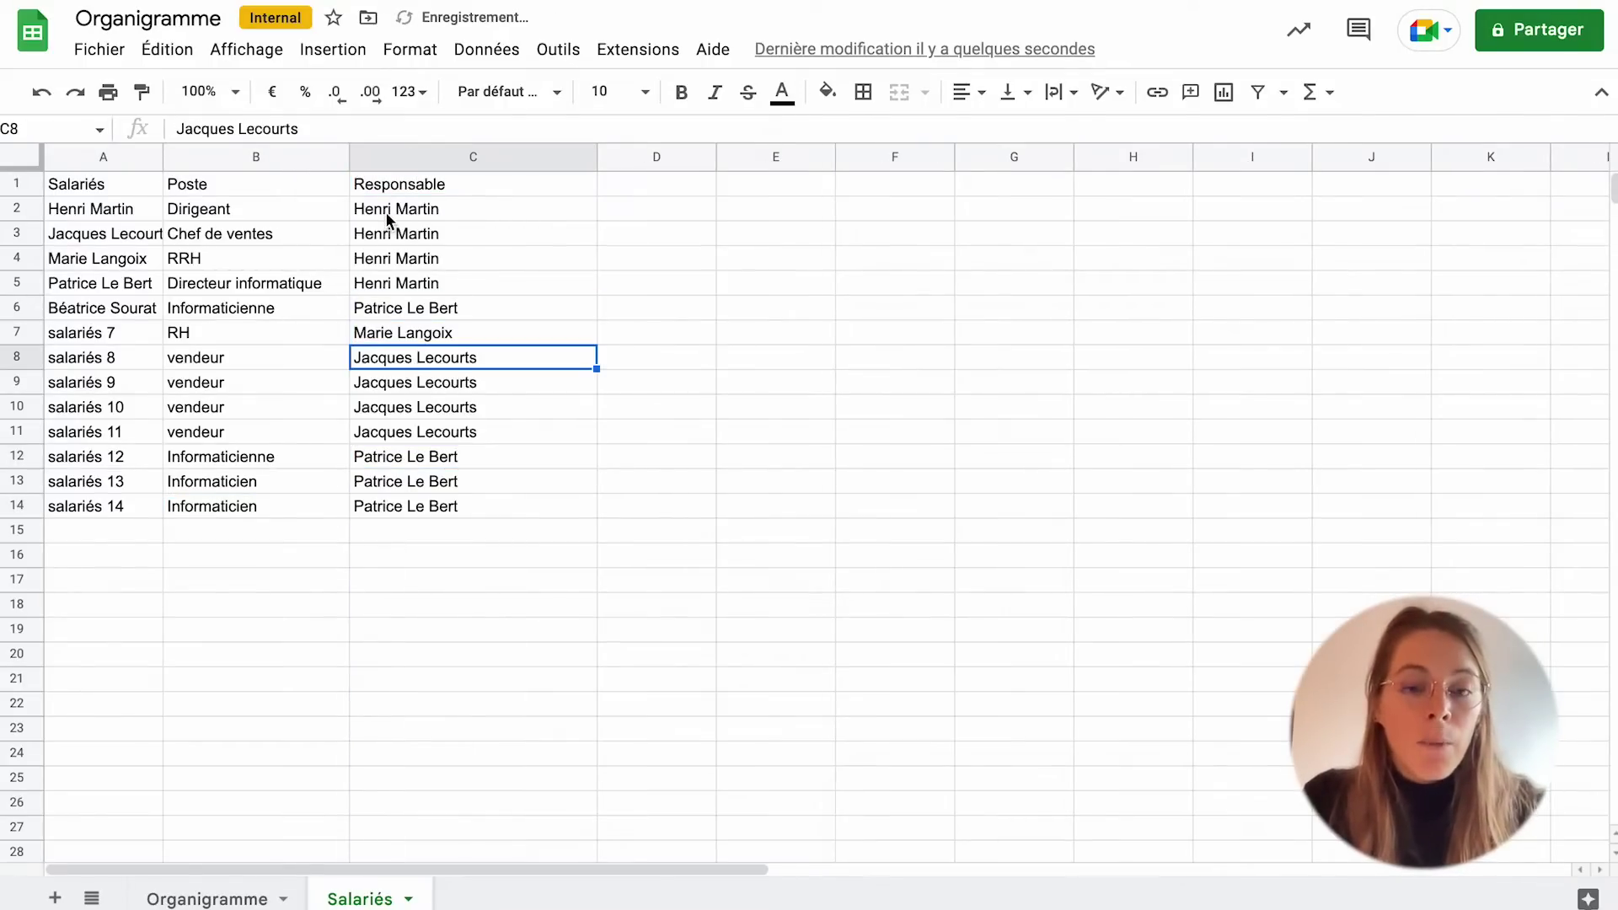
- Add borders to the employee table and format the headings in A1:C1 as centred, bold text on a light pink fill
{"action": "key", "text": "ctrl+a"}
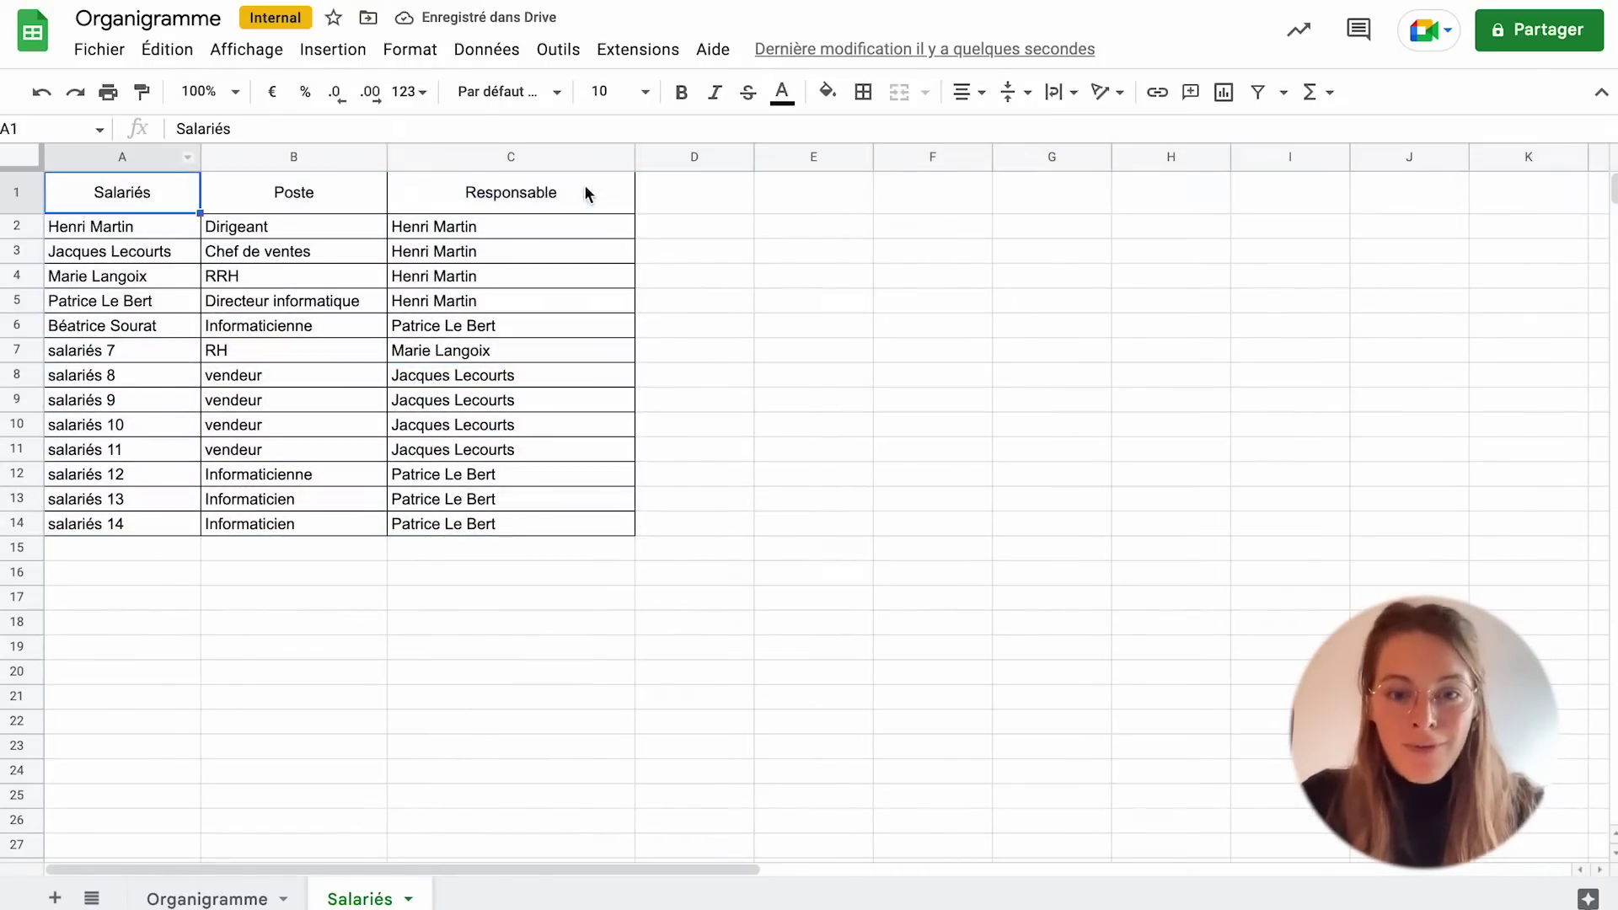
{"action": "left_click", "coordinate": [585, 194], "text": "shift"}
{"action": "left_click", "coordinate": [827, 91]}
{"action": "left_click", "coordinate": [1077, 250]}
{"action": "left_click", "coordinate": [681, 91]}
{"action": "left_click", "coordinate": [716, 303]}
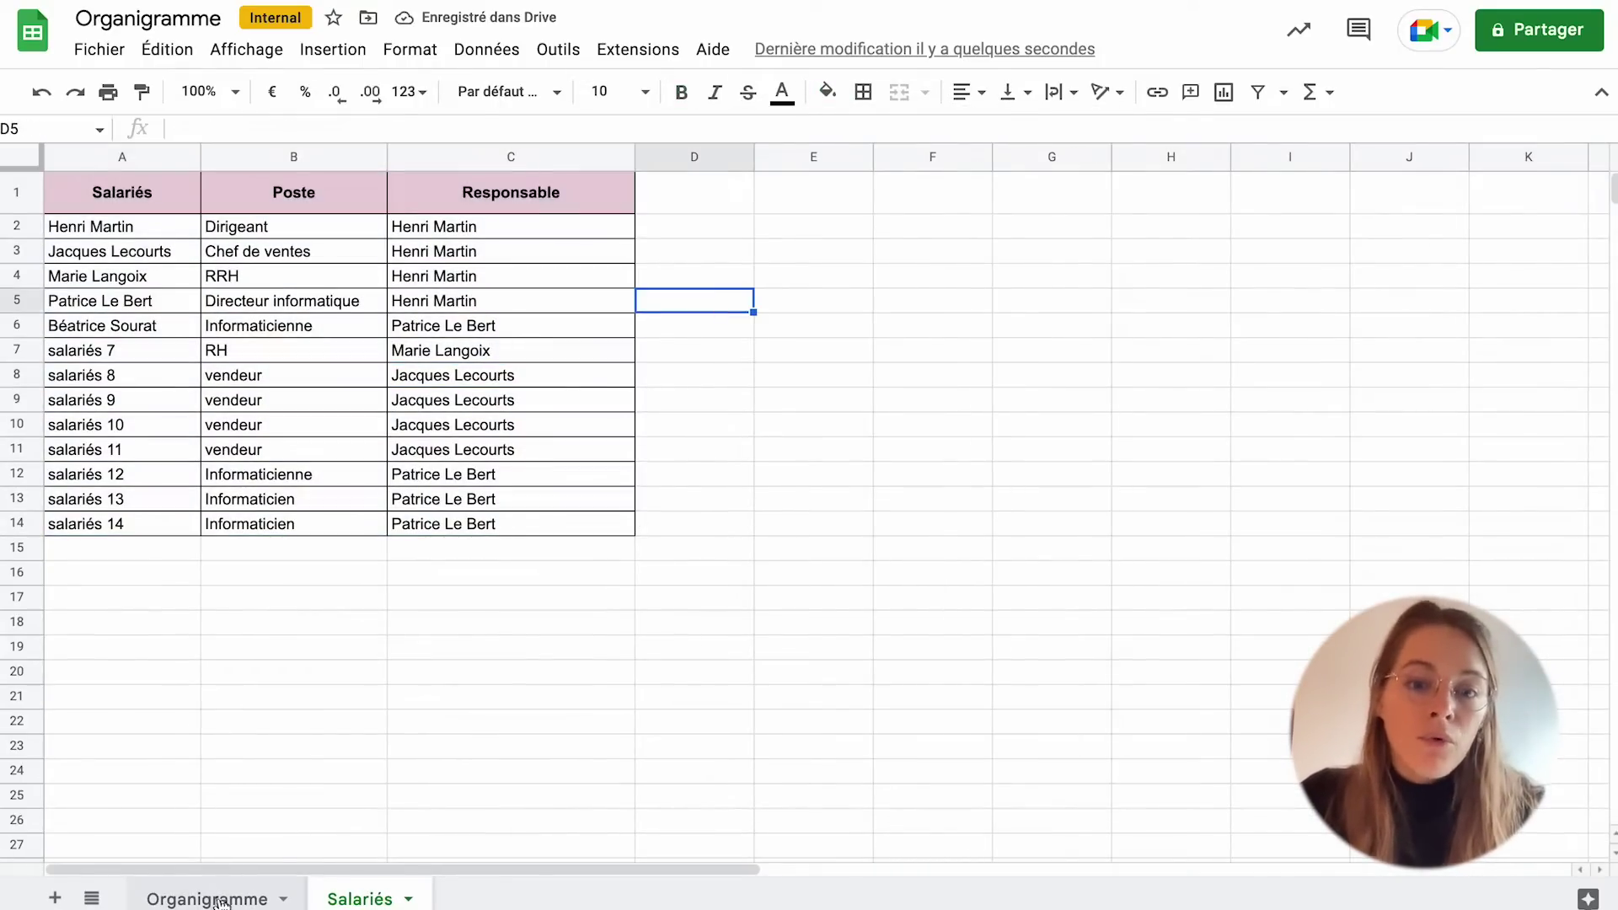
- Merge A1:M2 on the Organigramme sheet and enter the title Organigramme
{"action": "left_click", "coordinate": [217, 900]}
{"action": "left_click", "coordinate": [80, 211]}
{"action": "left_click", "coordinate": [62, 173]}
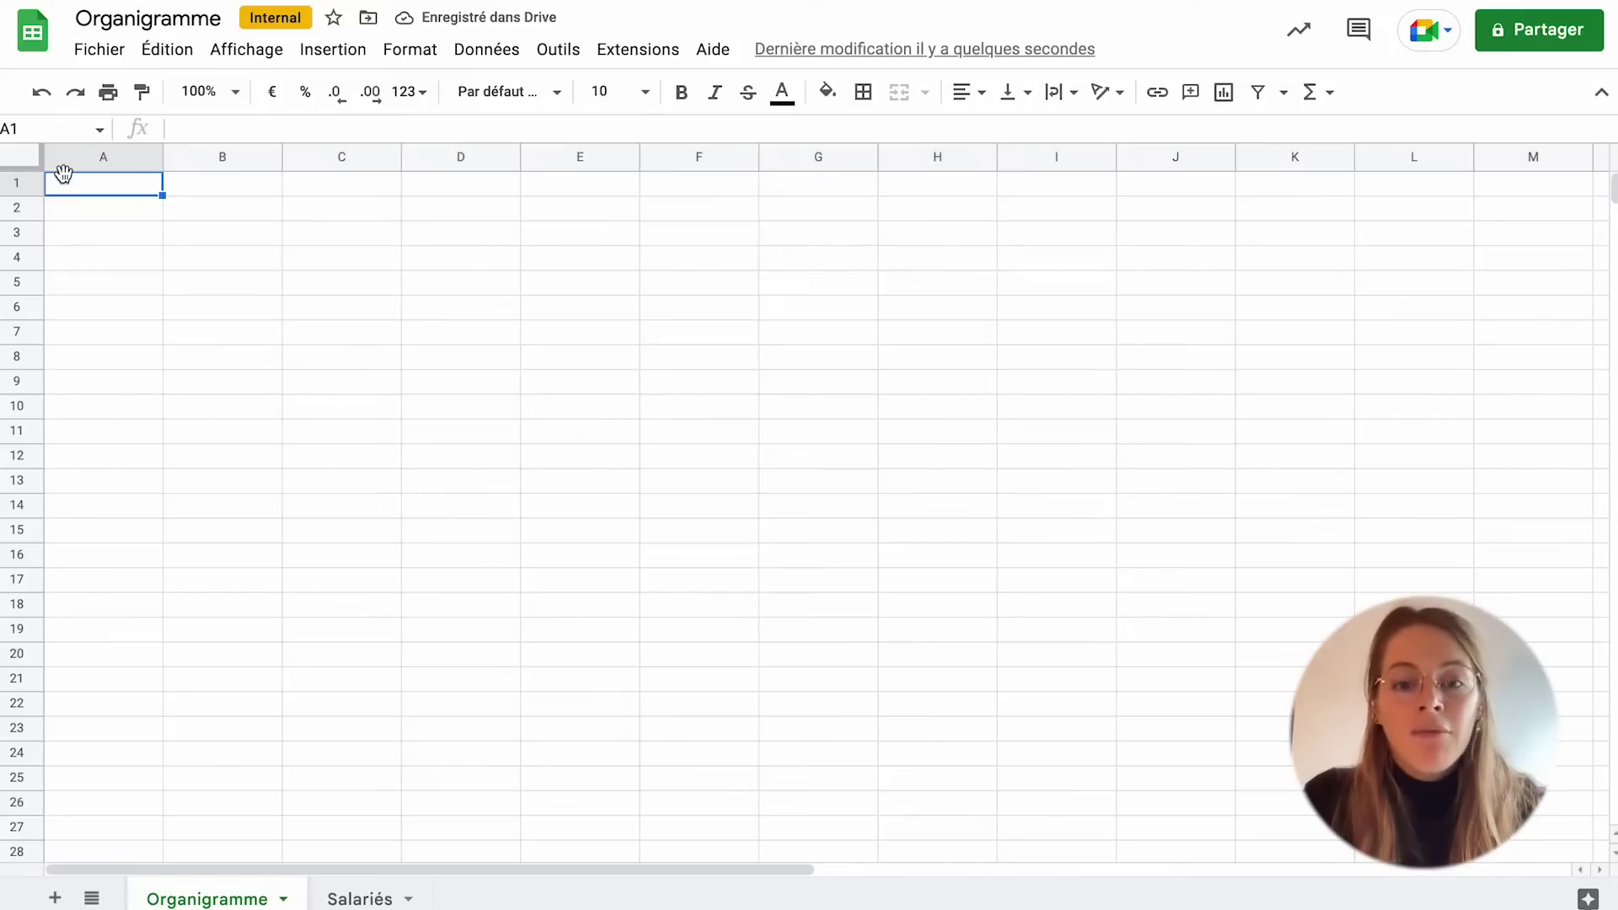
{"action": "left_click", "coordinate": [1534, 215], "text": "shift"}
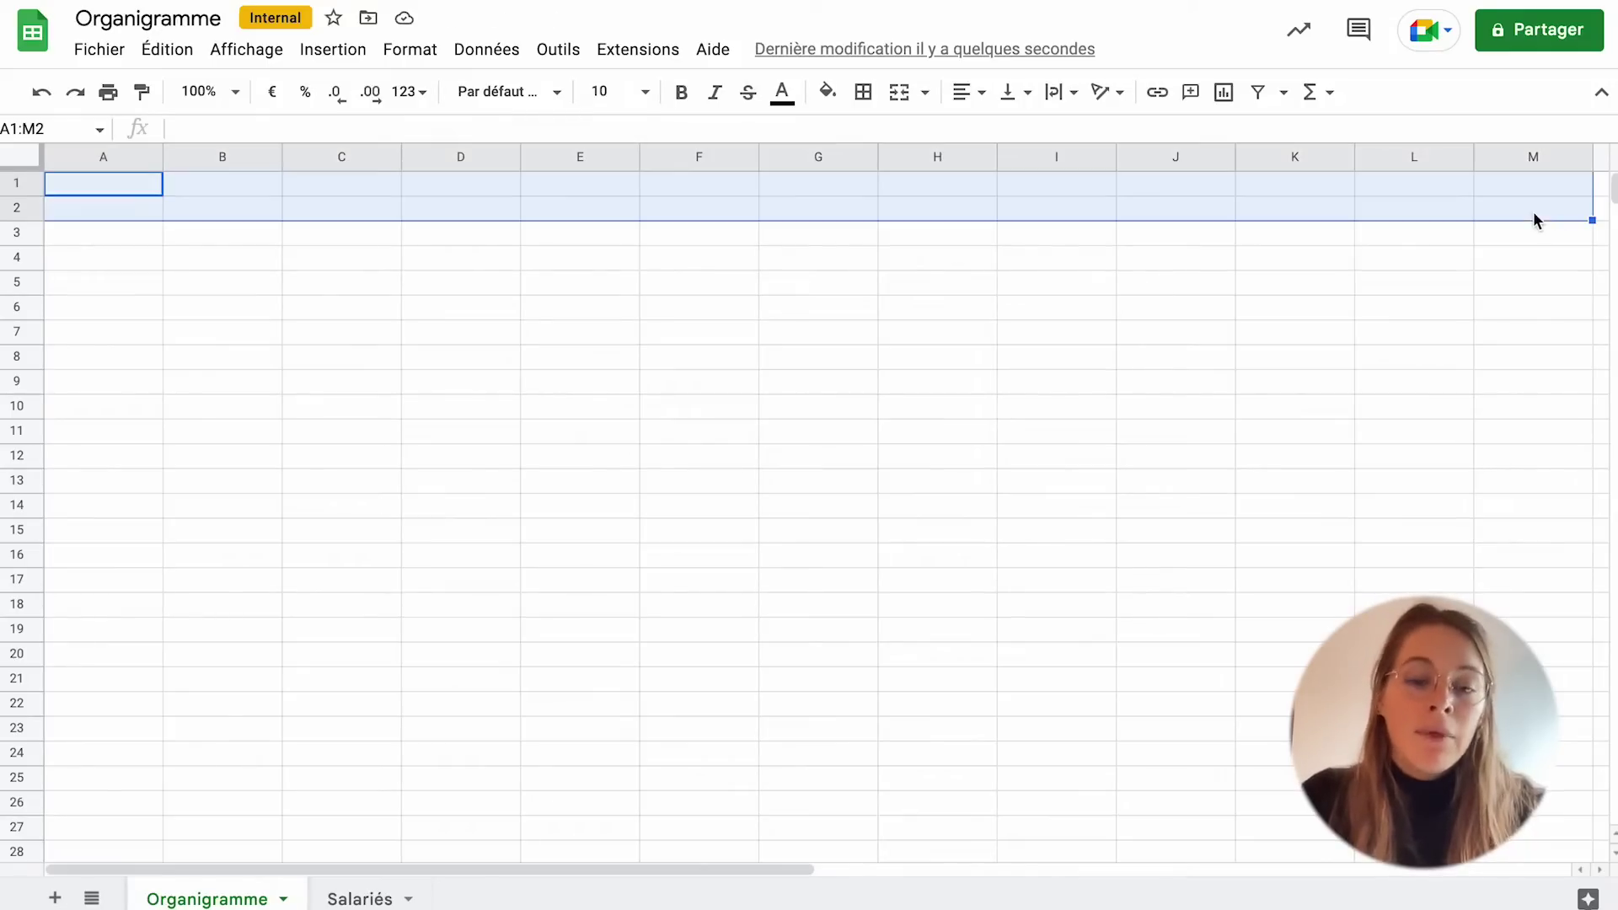
{"action": "left_click", "coordinate": [899, 95]}
{"action": "type", "text": "O"}
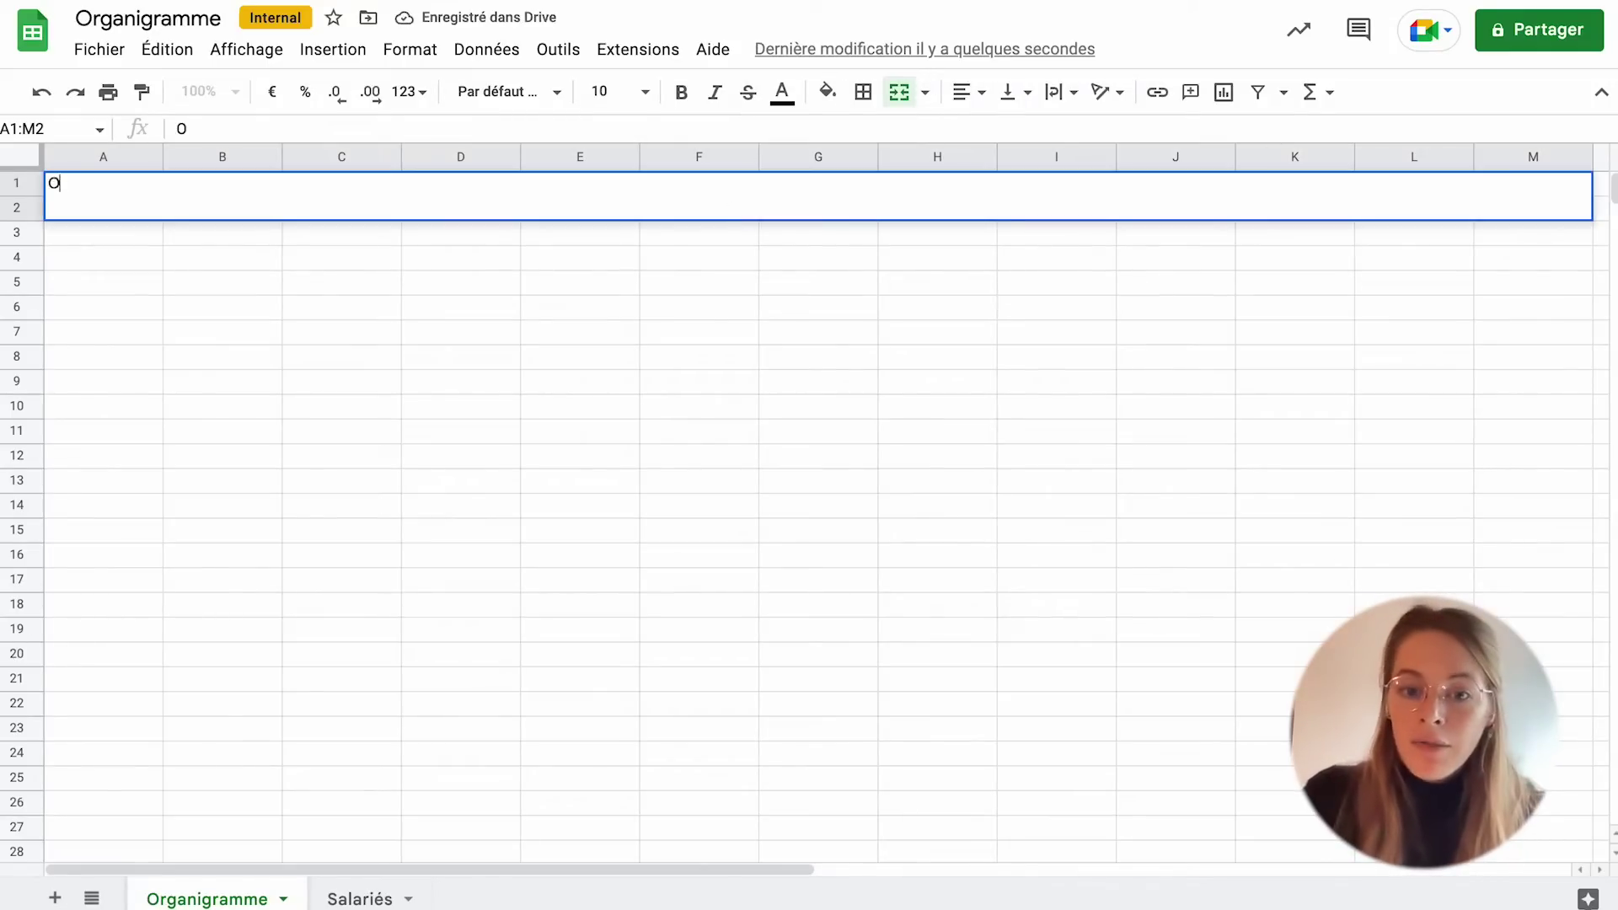
{"action": "type", "text": "rganigramme"}
- Centre the Organigramme title horizontally and vertically in its merged cell
{"action": "left_click", "coordinate": [969, 92]}
{"action": "left_click", "coordinate": [996, 131]}
{"action": "left_click", "coordinate": [1030, 91]}
{"action": "left_click", "coordinate": [1041, 132]}
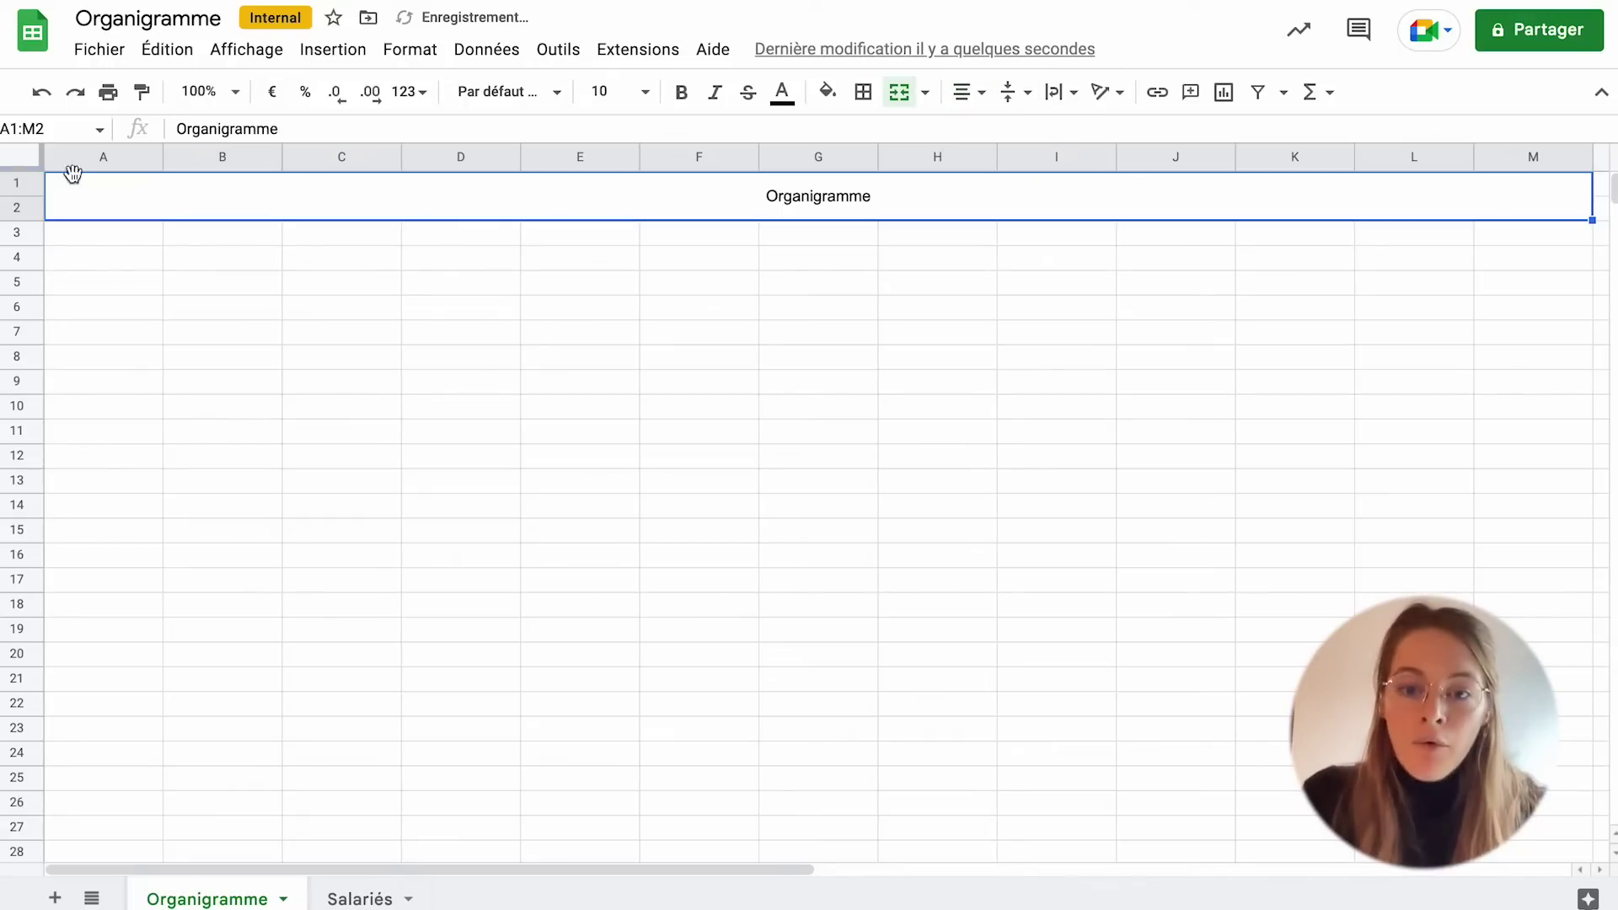
- Give the title cell a light pink fill and make its text bold at size 18
{"action": "left_click", "coordinate": [826, 91]}
{"action": "left_click", "coordinate": [1071, 225]}
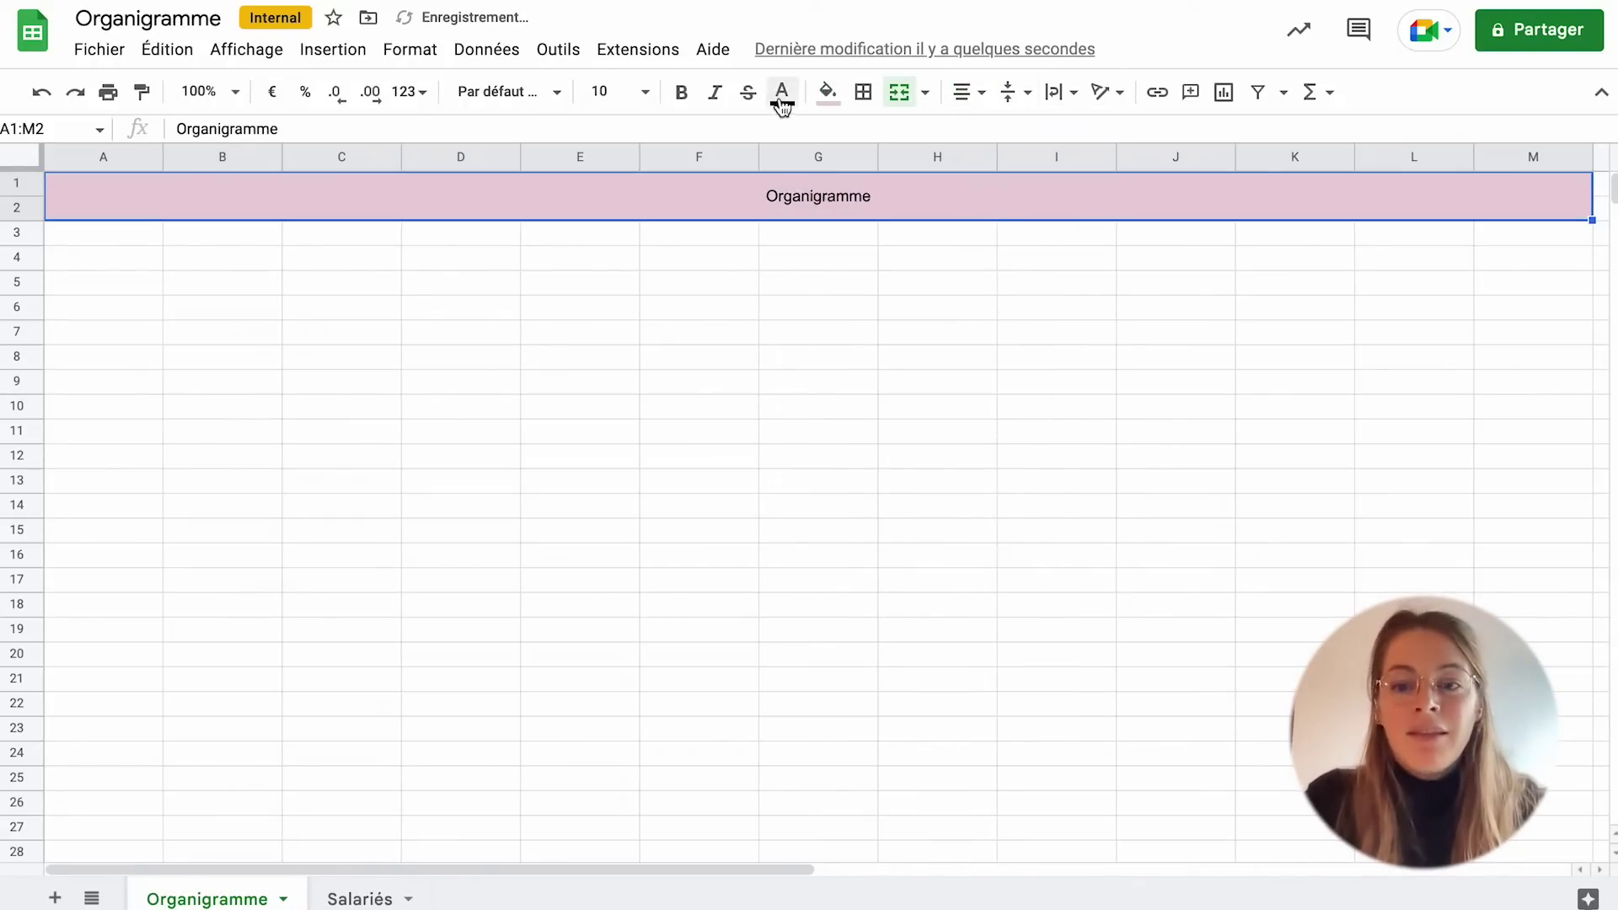
{"action": "left_click", "coordinate": [681, 92]}
{"action": "left_click", "coordinate": [644, 92]}
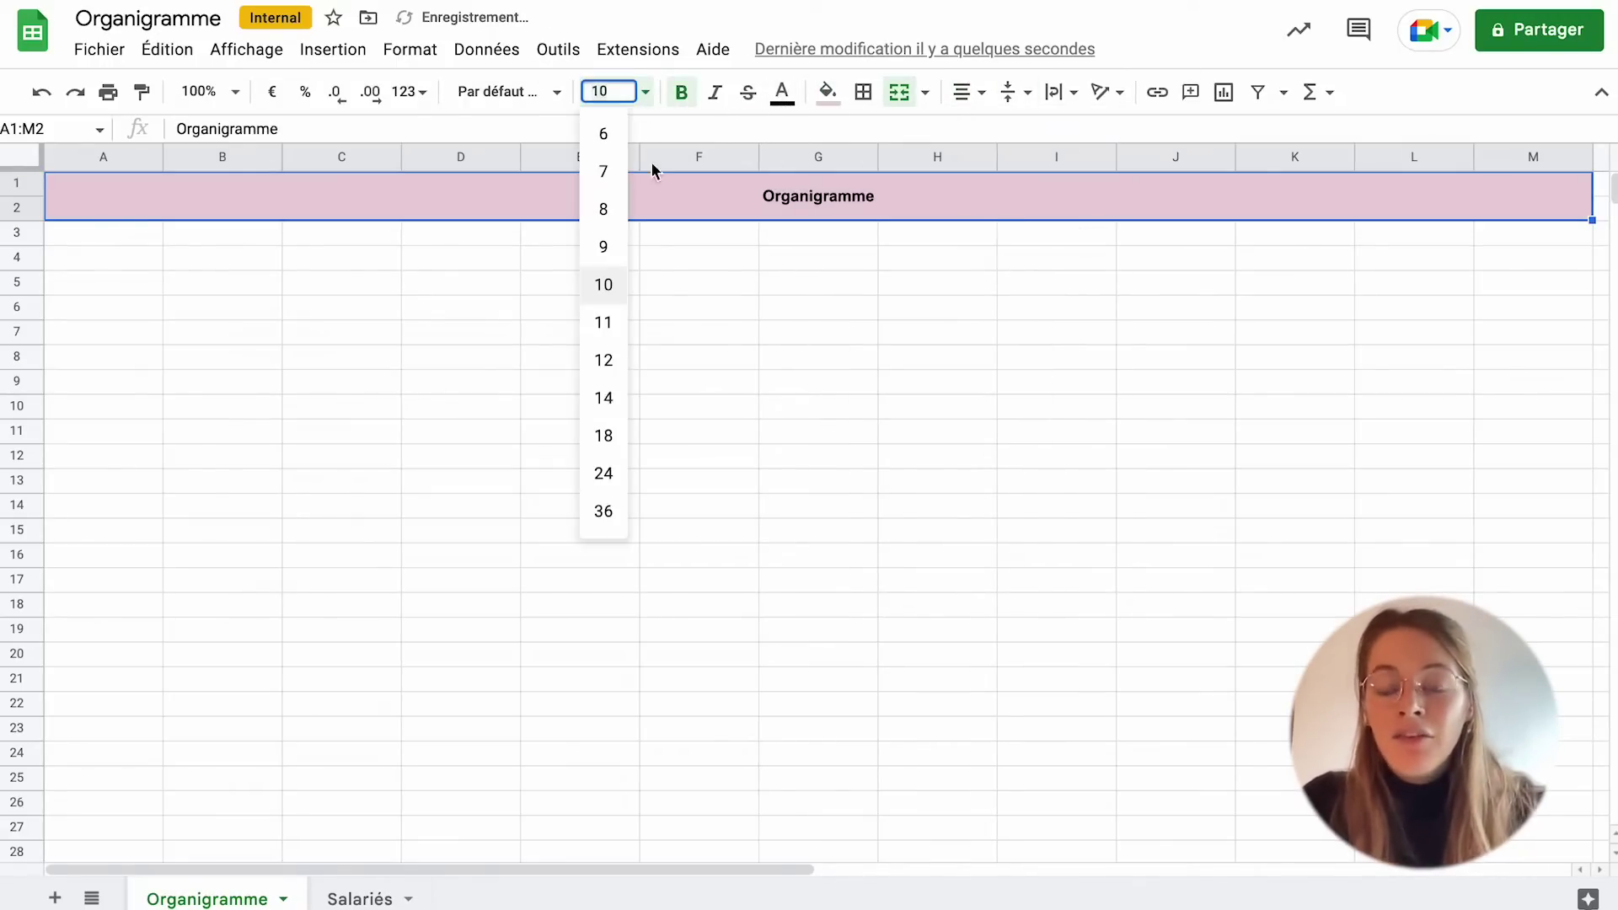
{"action": "left_click", "coordinate": [603, 435]}
{"action": "left_click", "coordinate": [707, 406]}
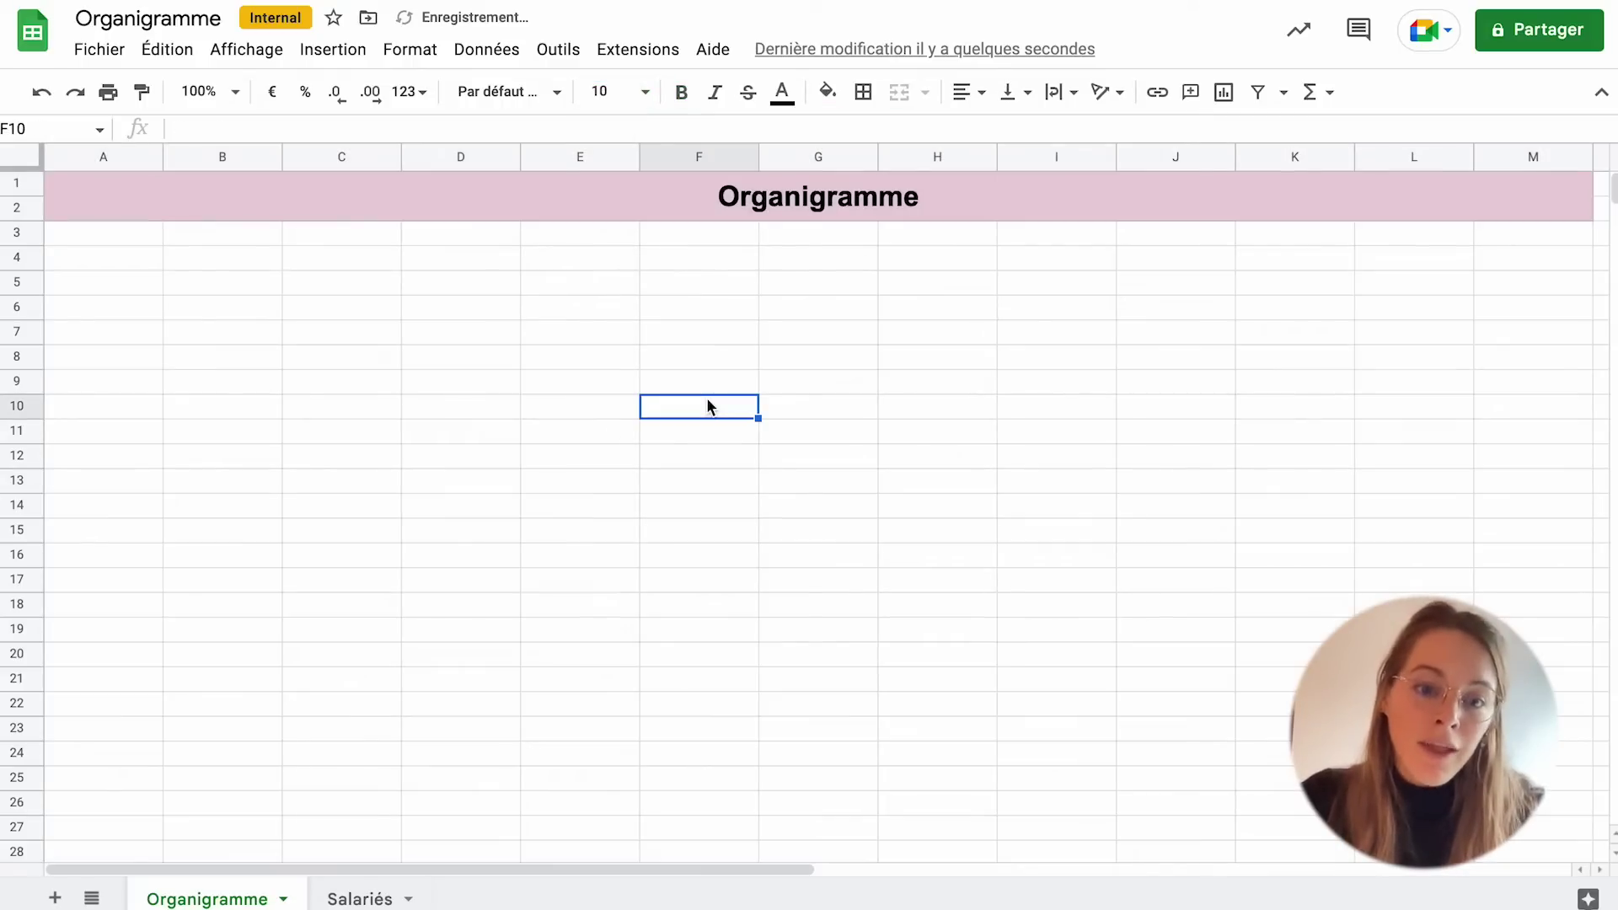
- Insert a chart on the Organigramme sheet and set its chart type to Organigramme
{"action": "left_click", "coordinate": [114, 237]}
{"action": "left_click", "coordinate": [333, 49]}
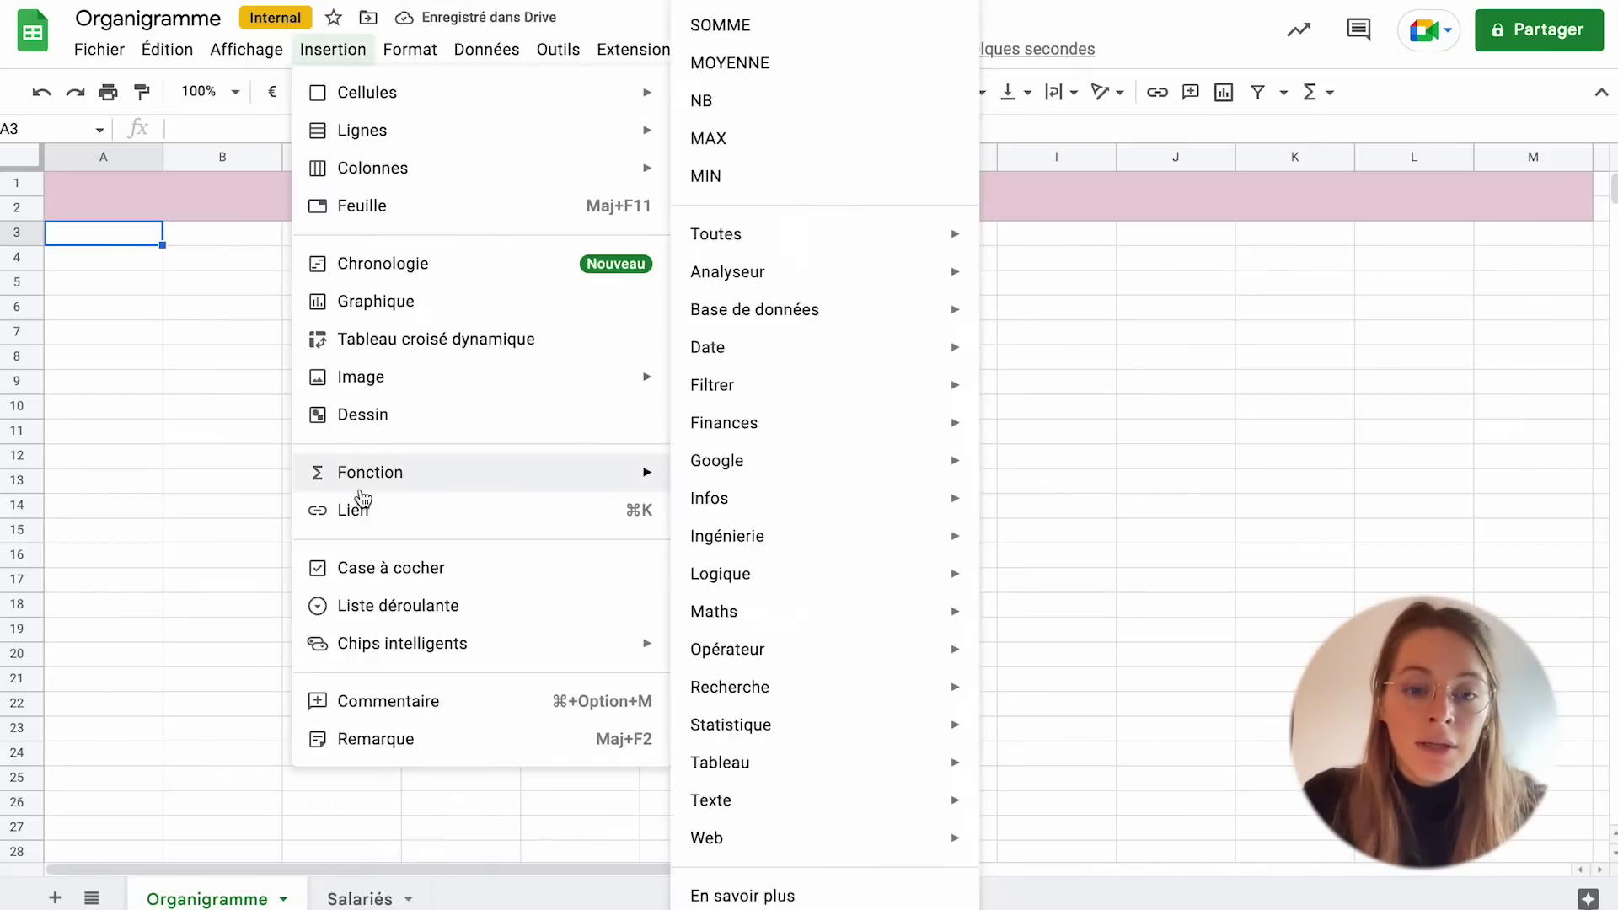
{"action": "left_click", "coordinate": [352, 302]}
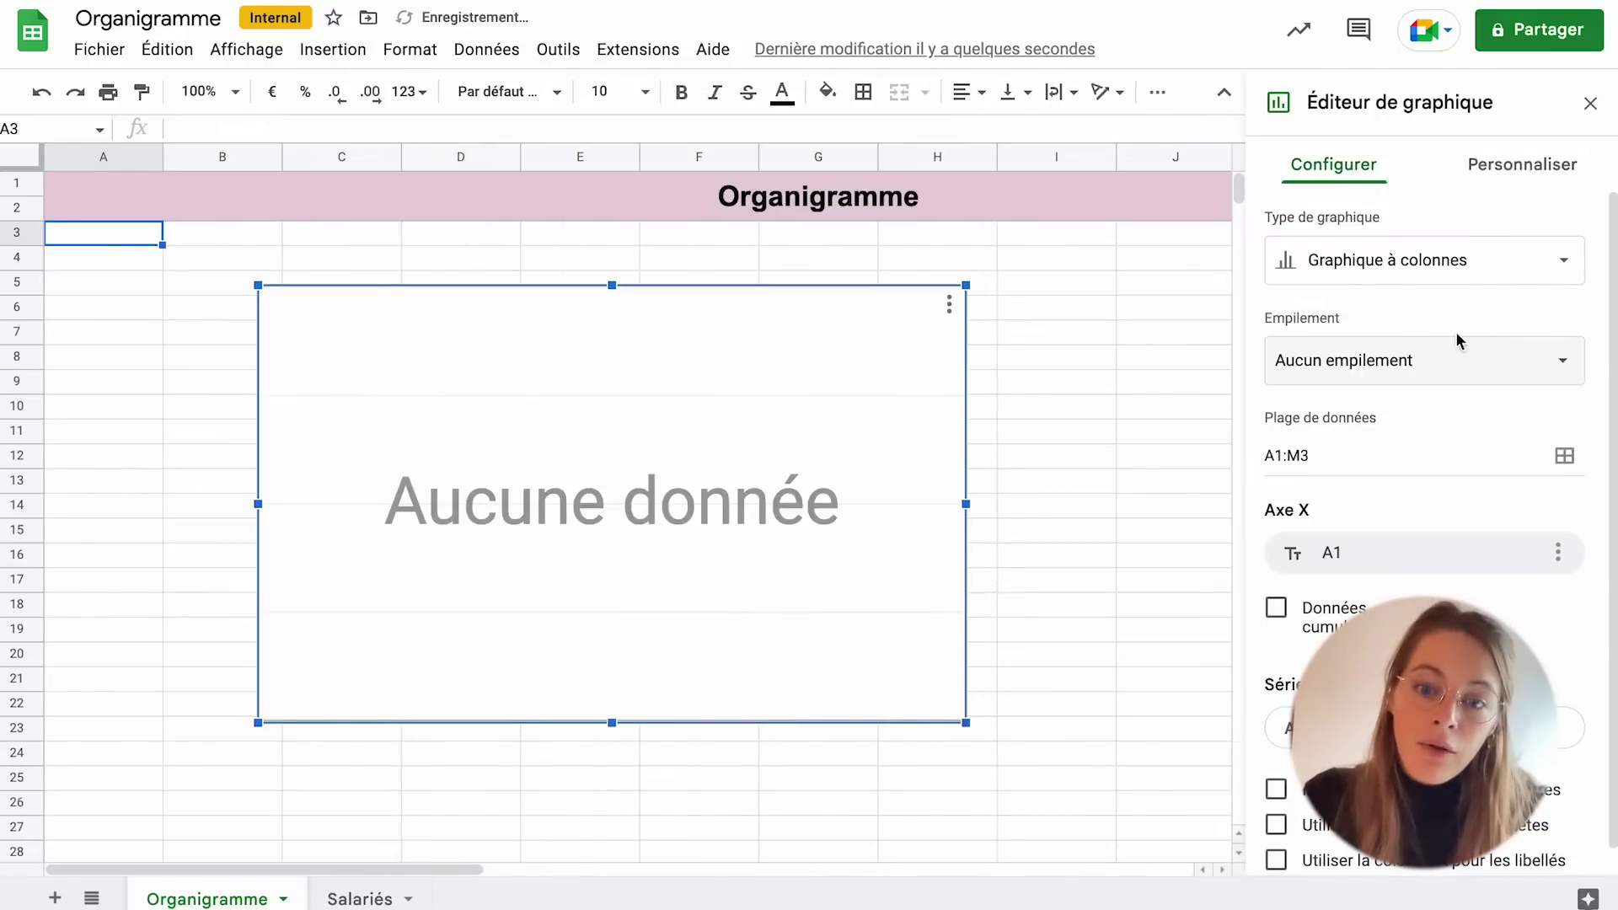
{"action": "left_click", "coordinate": [1568, 273]}
{"action": "scroll", "coordinate": [1424, 505], "scroll_direction": "down", "scroll_amount": 10}
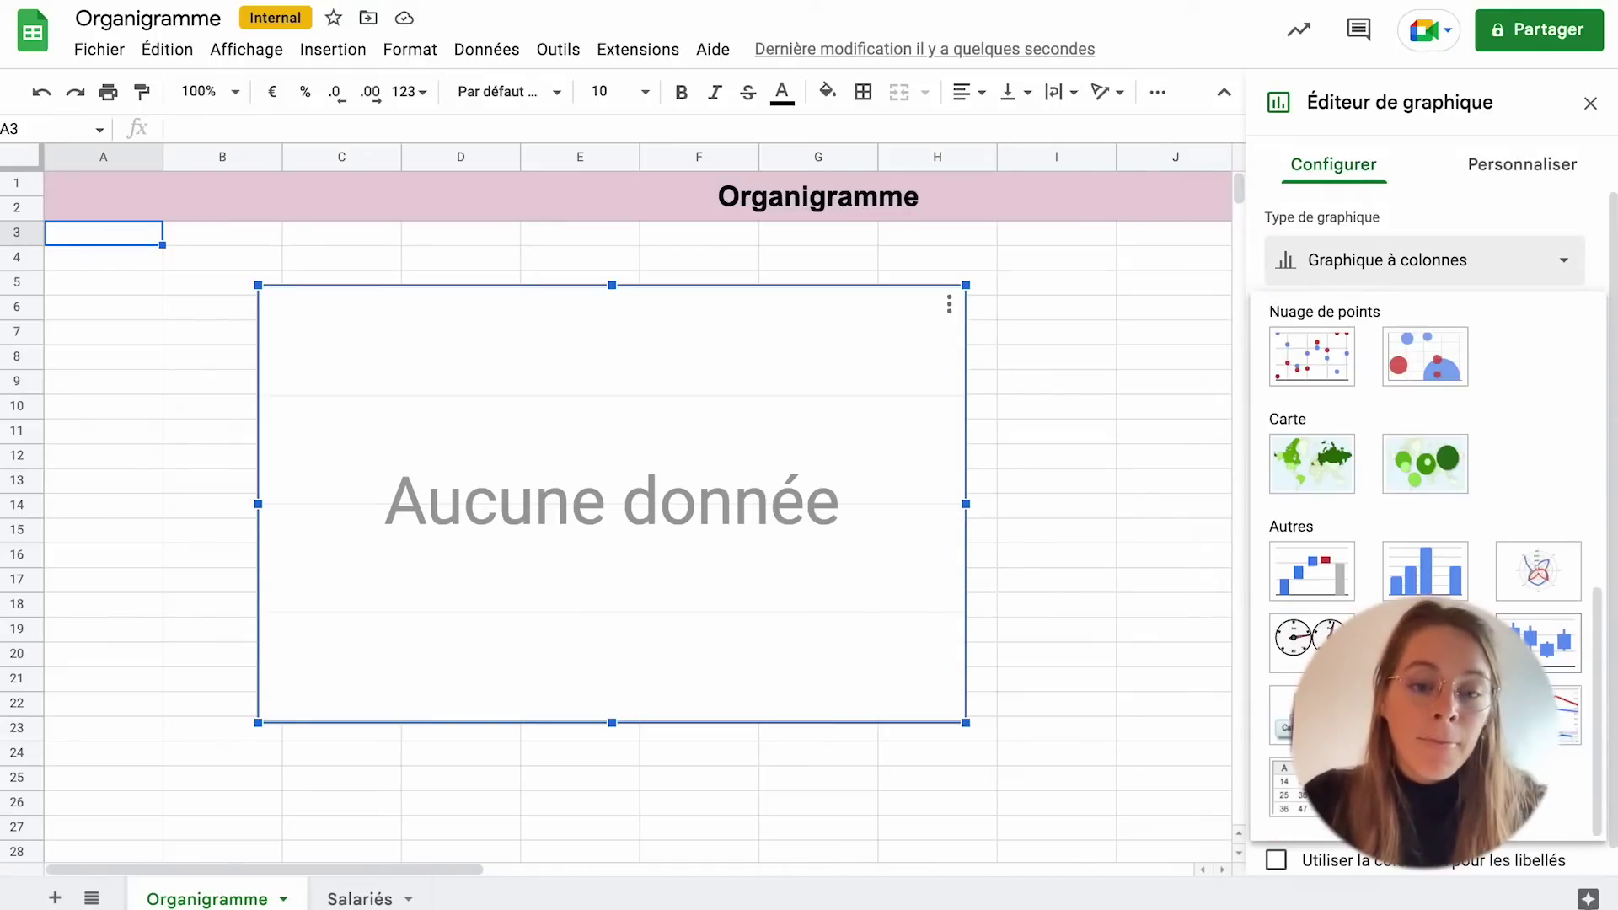
{"action": "left_click", "coordinate": [1312, 715]}
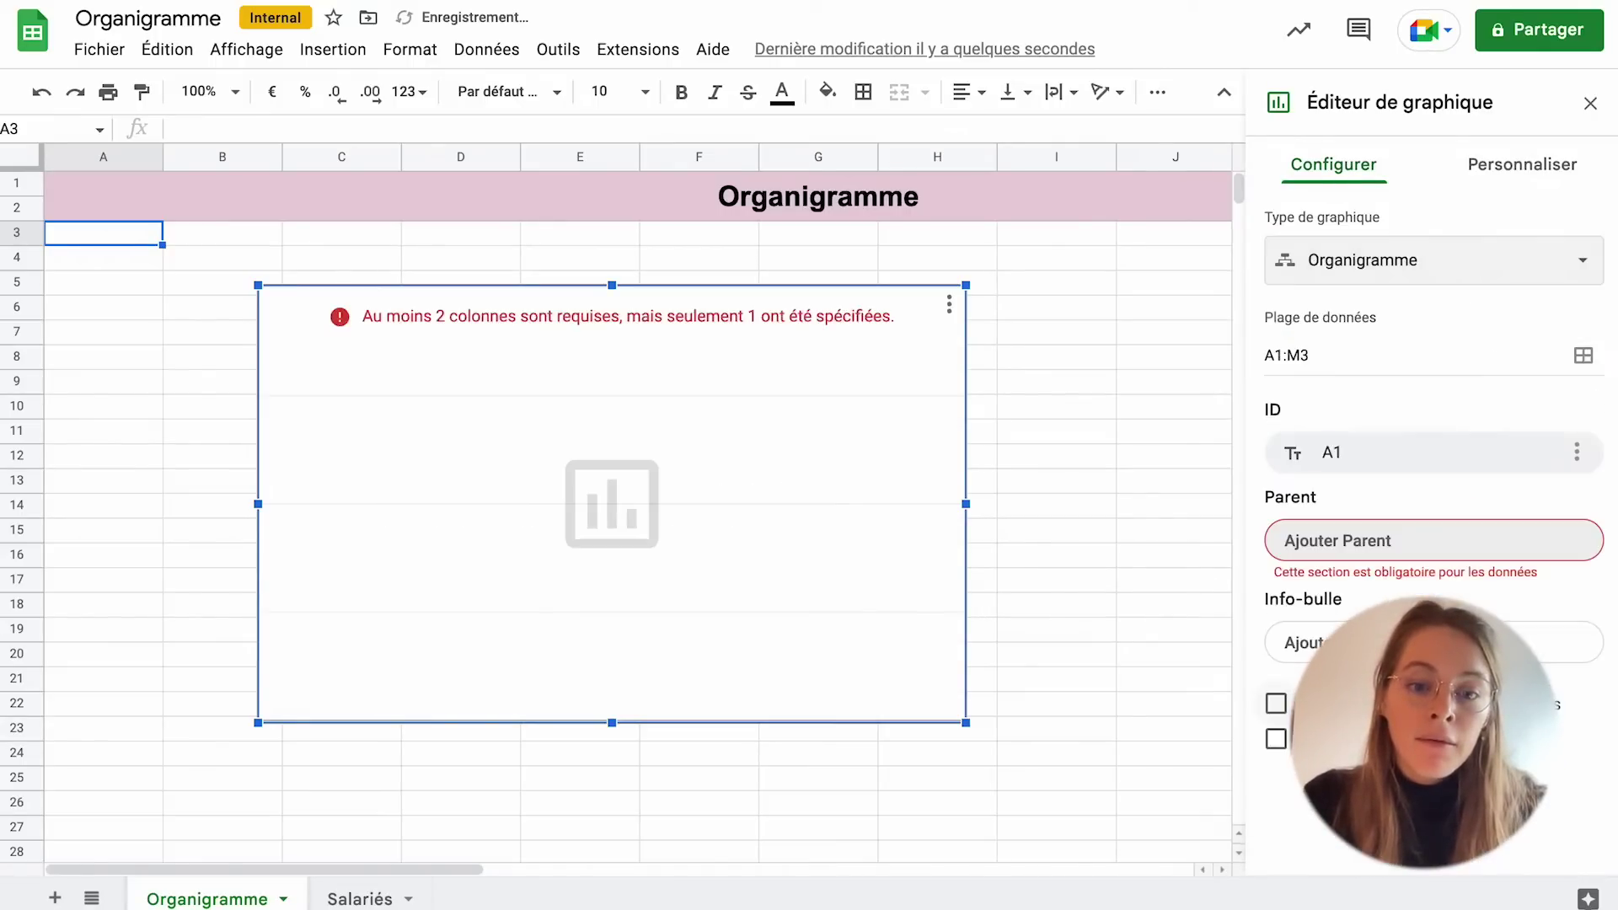
- Set the chart's ID data range to Salariés!A2:A14
{"action": "left_click", "coordinate": [1387, 552]}
{"action": "left_click", "coordinate": [1497, 500]}
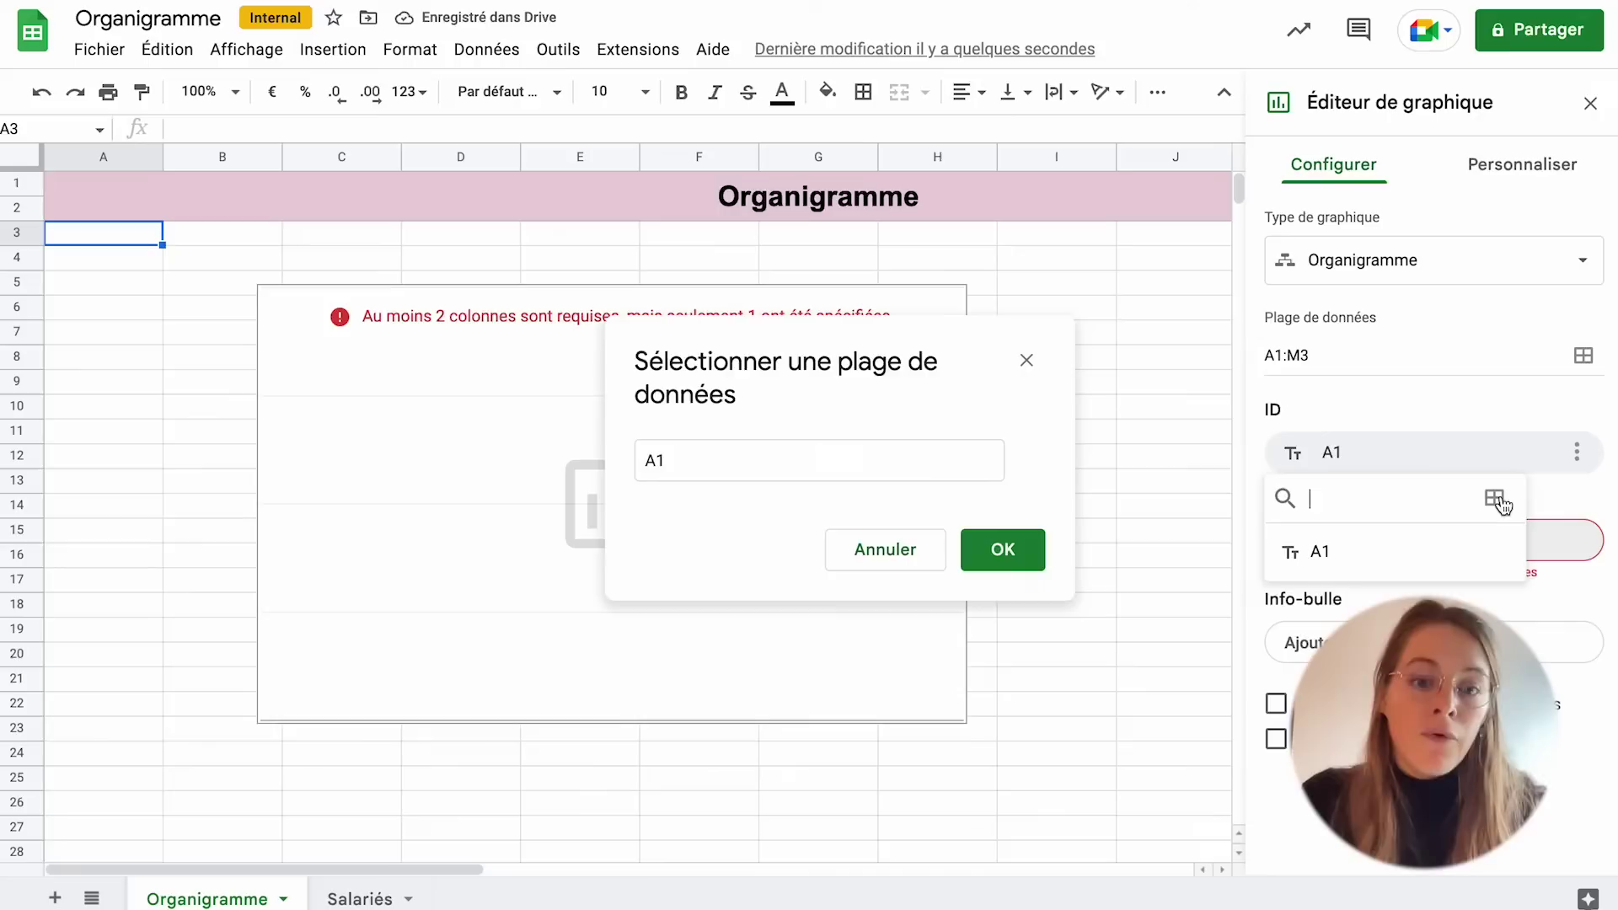
{"action": "left_click", "coordinate": [393, 892]}
{"action": "left_click", "coordinate": [76, 236]}
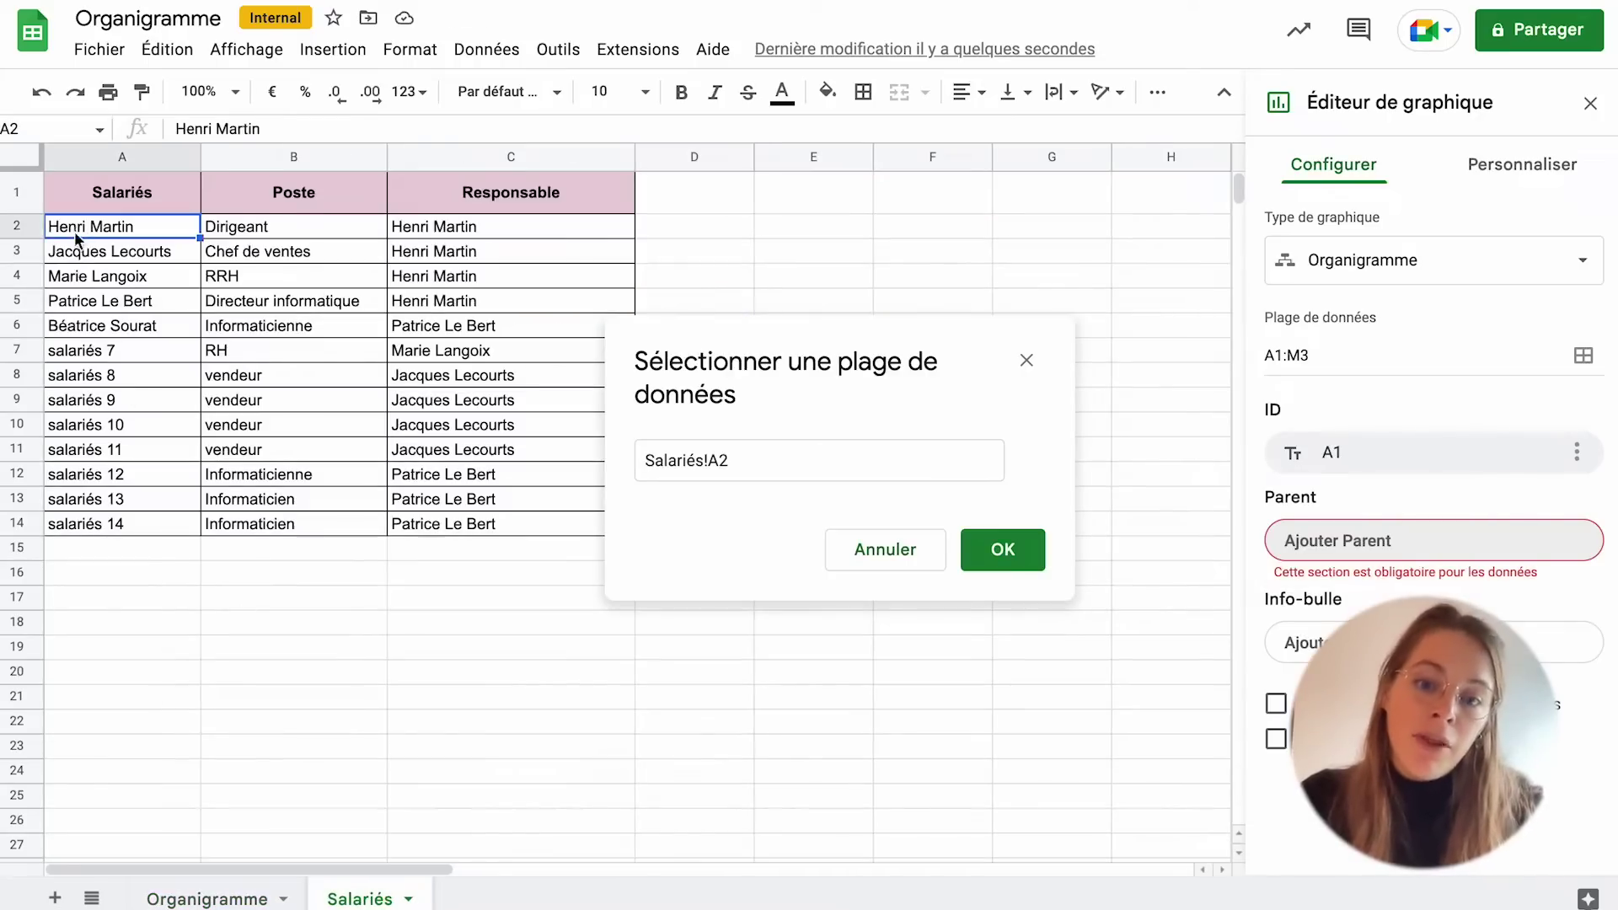
{"action": "left_click", "coordinate": [105, 524], "text": "shift"}
{"action": "left_click", "coordinate": [1022, 552]}
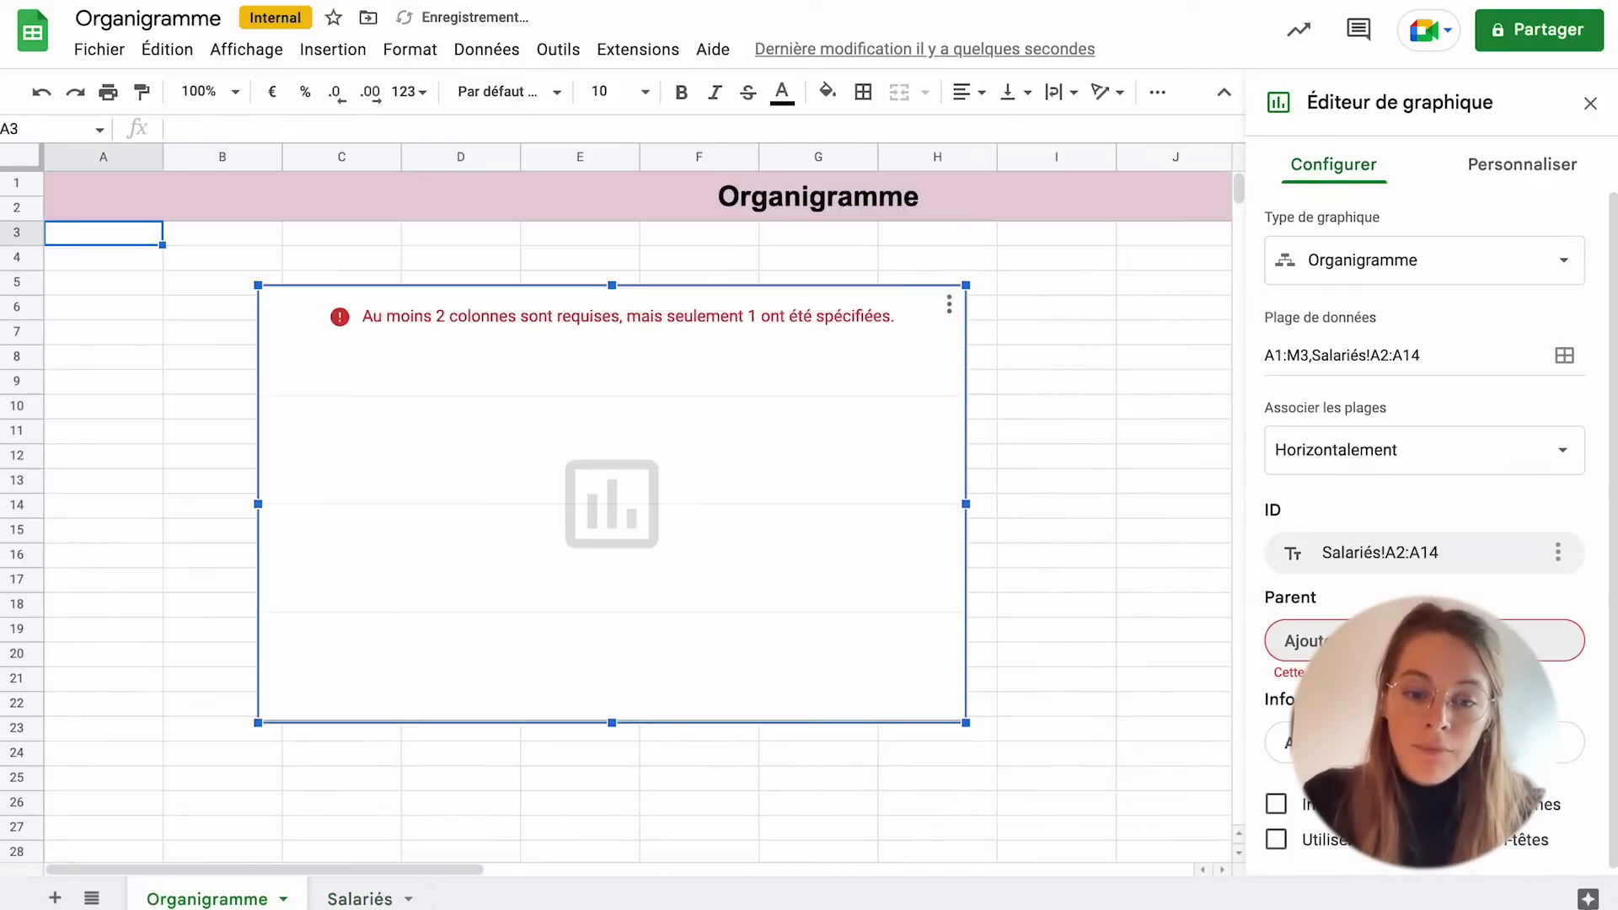
- Set the chart's Parent data range to the managers in Salariés!C2:C14
{"action": "left_click", "coordinate": [1557, 700]}
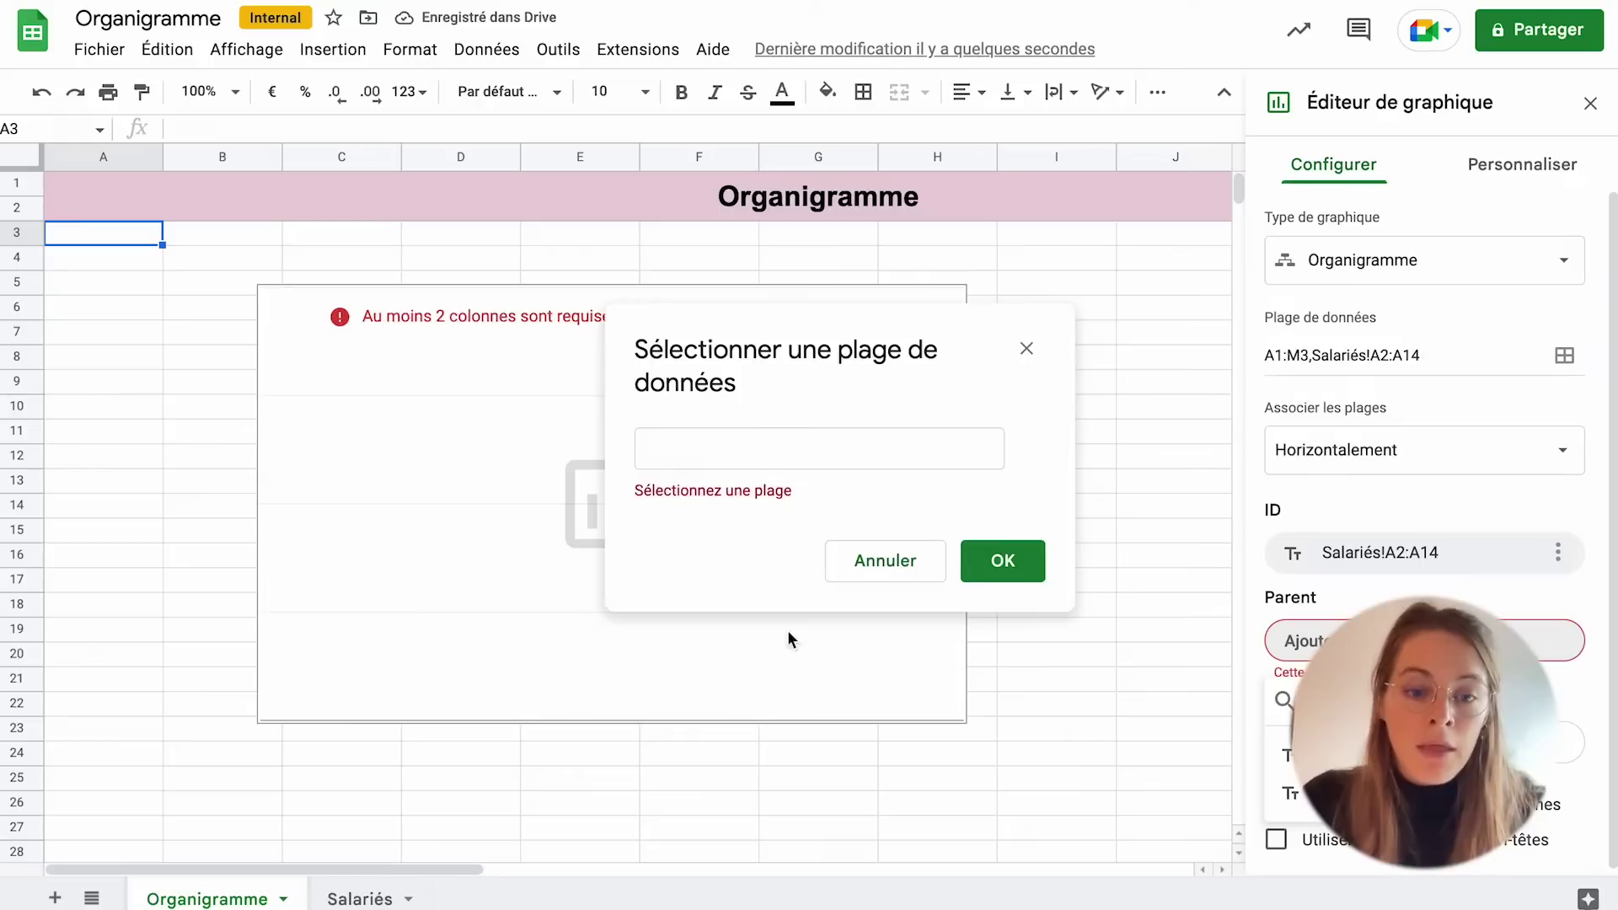
{"action": "left_click", "coordinate": [362, 898]}
{"action": "left_click", "coordinate": [413, 239]}
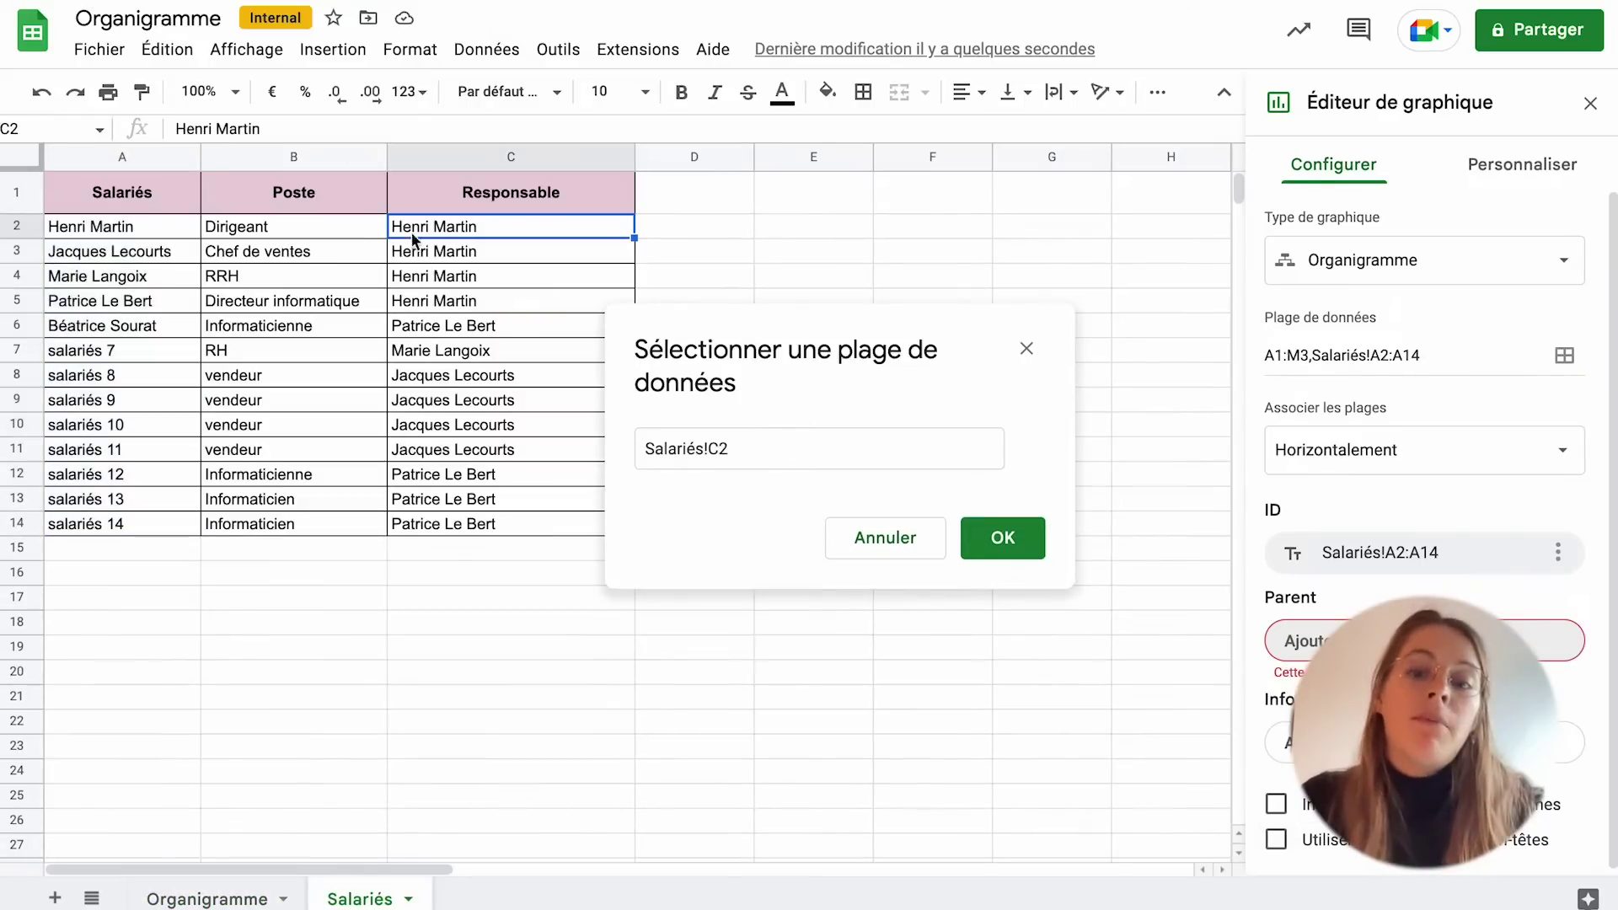
{"action": "left_click", "coordinate": [437, 523], "text": "shift"}
{"action": "left_click", "coordinate": [1017, 541]}
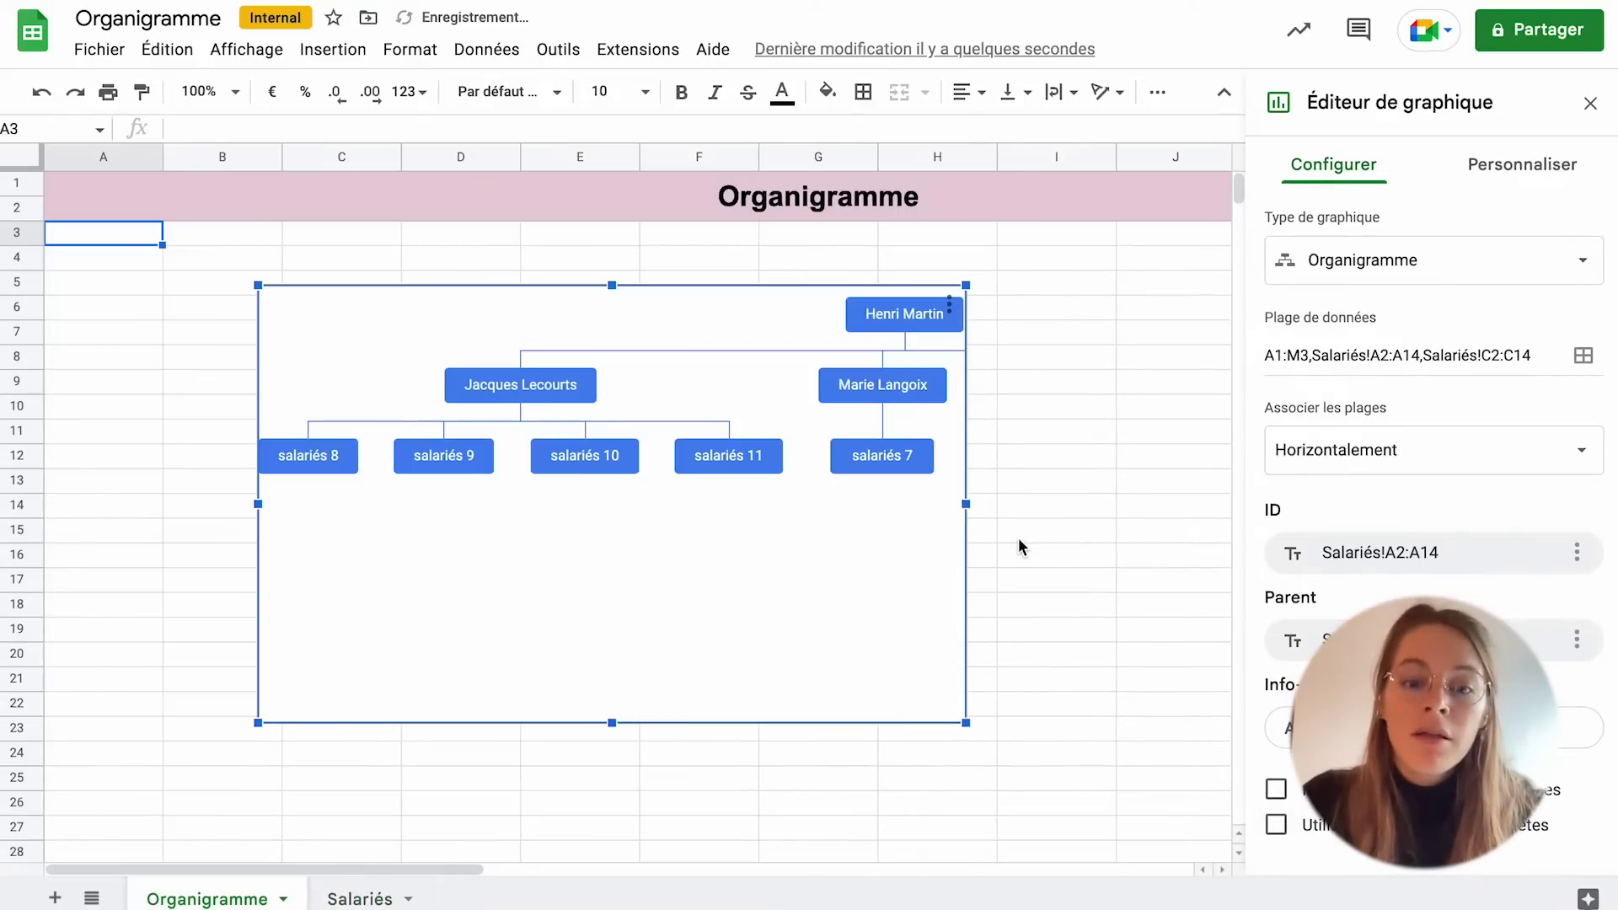
- Set the chart's Info-bulle data range to the job titles in Salariés!B2:B14
{"action": "left_click", "coordinate": [1493, 553]}
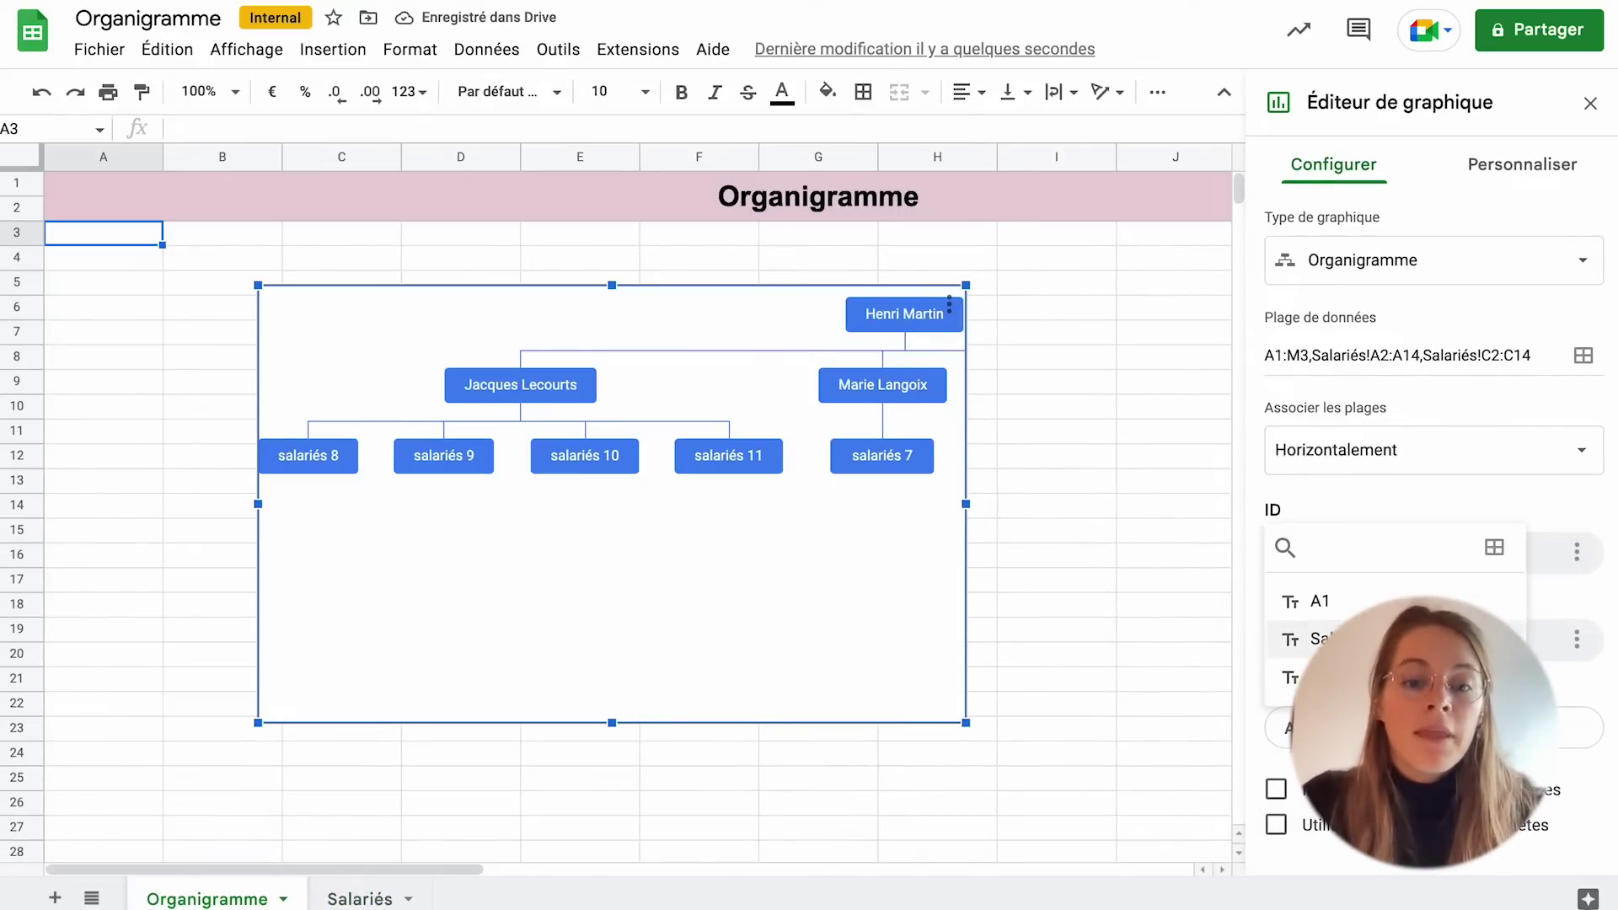
{"action": "left_click", "coordinate": [1493, 552]}
{"action": "left_click", "coordinate": [362, 898]}
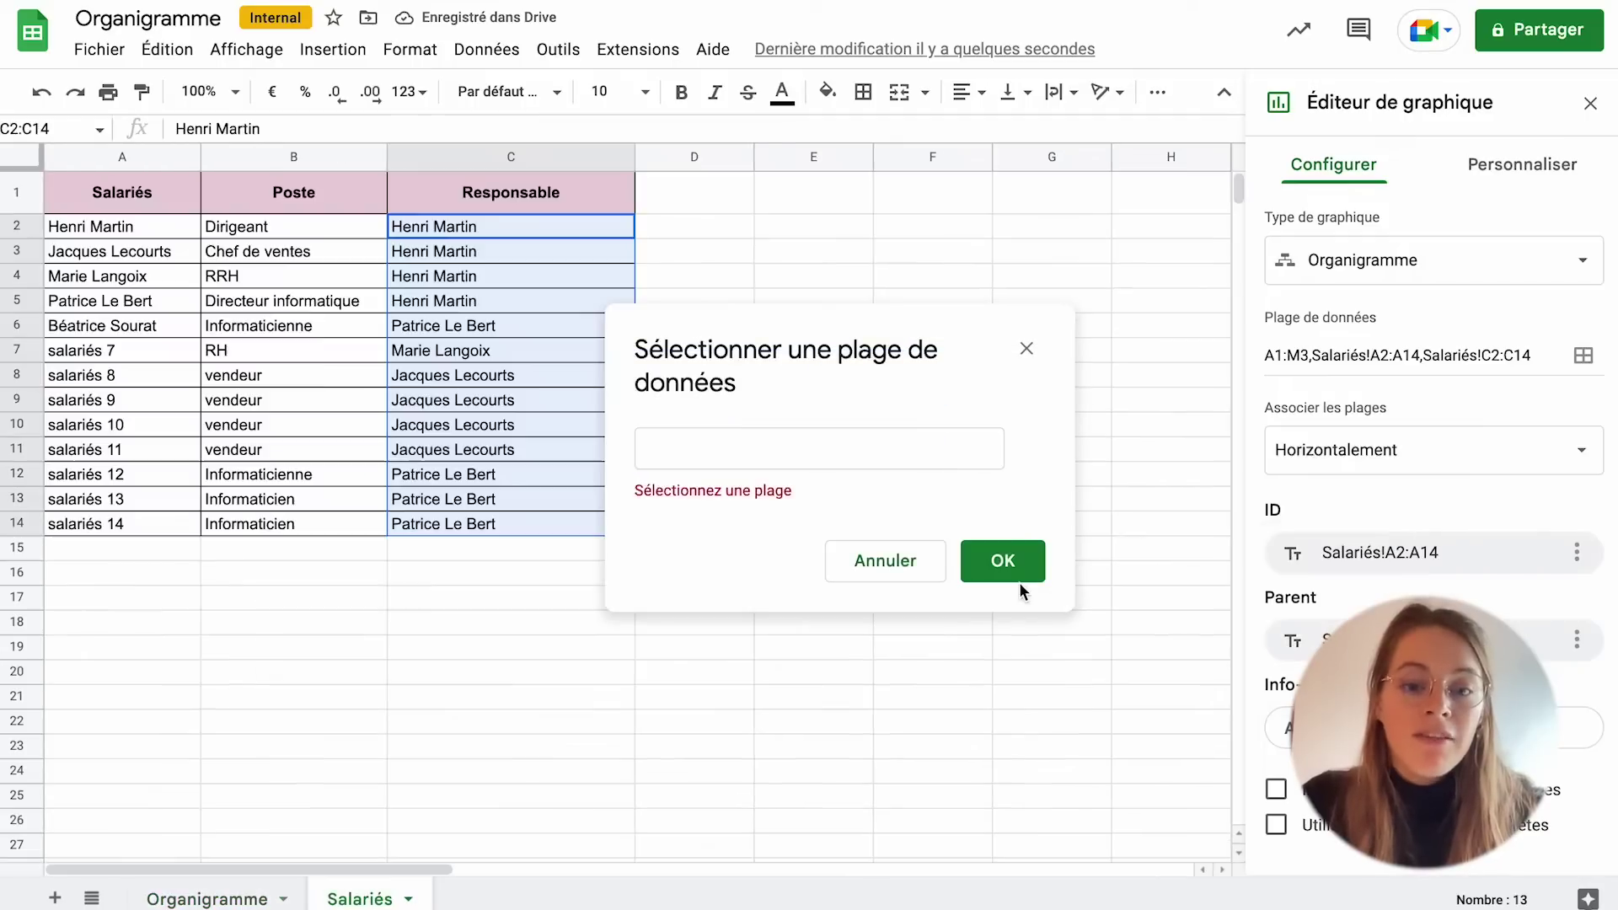
{"action": "left_click", "coordinate": [232, 227]}
{"action": "left_click", "coordinate": [252, 528], "text": "shift"}
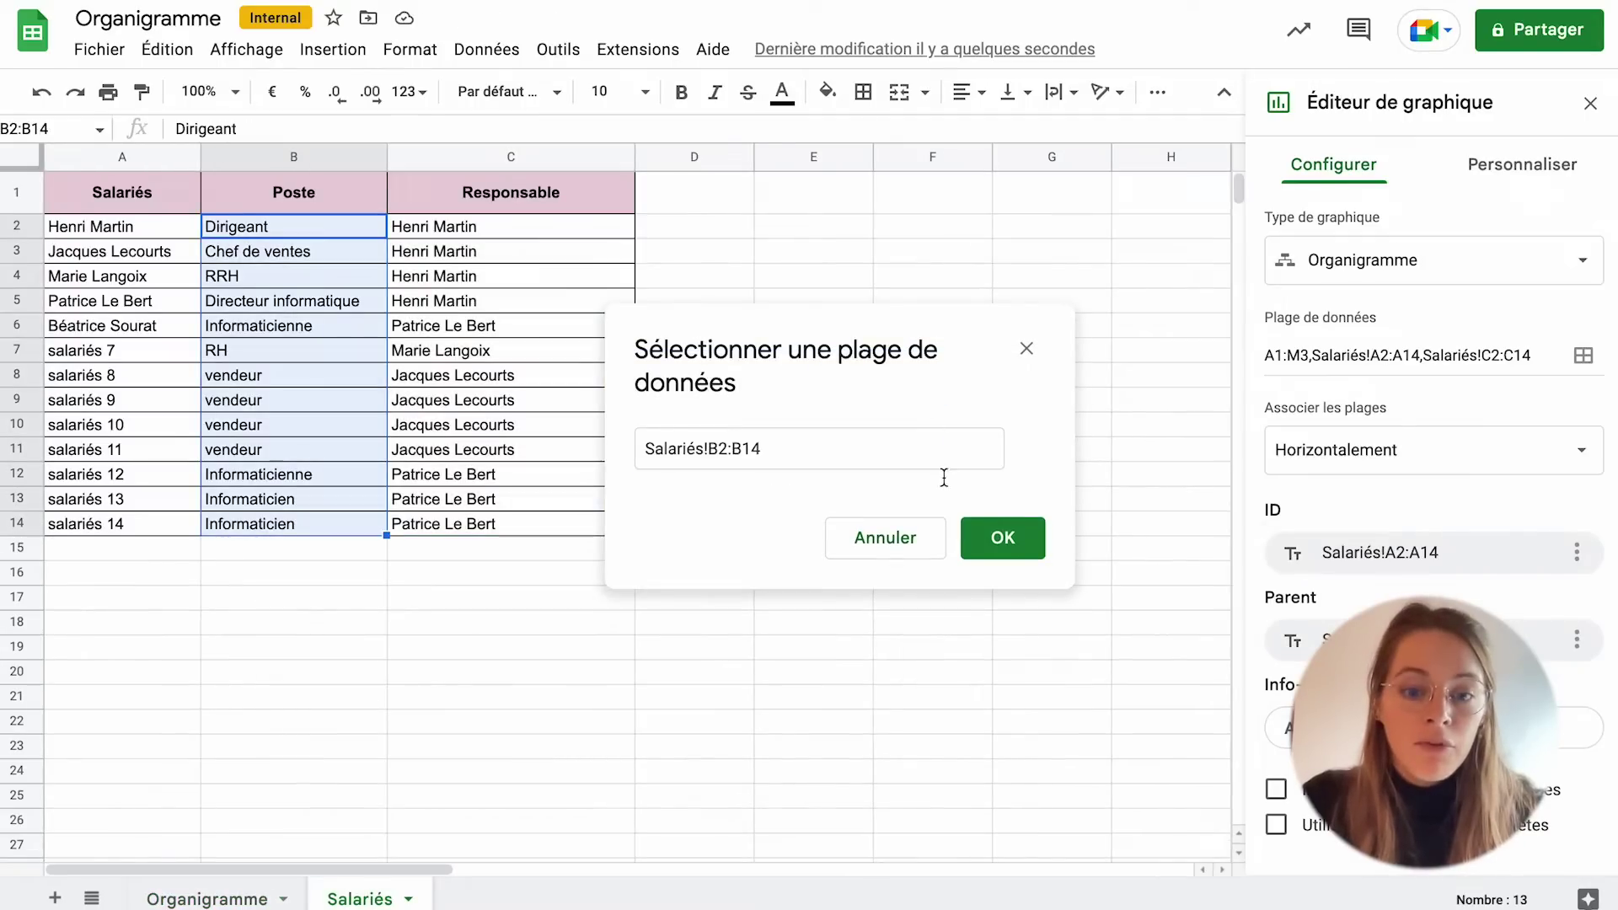
{"action": "left_click", "coordinate": [1002, 537]}
- Enlarge the organisation chart from just below the title across the sheet to make room for the whole hierarchy
{"action": "left_click_drag", "start_coordinate": [256, 284], "coordinate": [87, 231]}
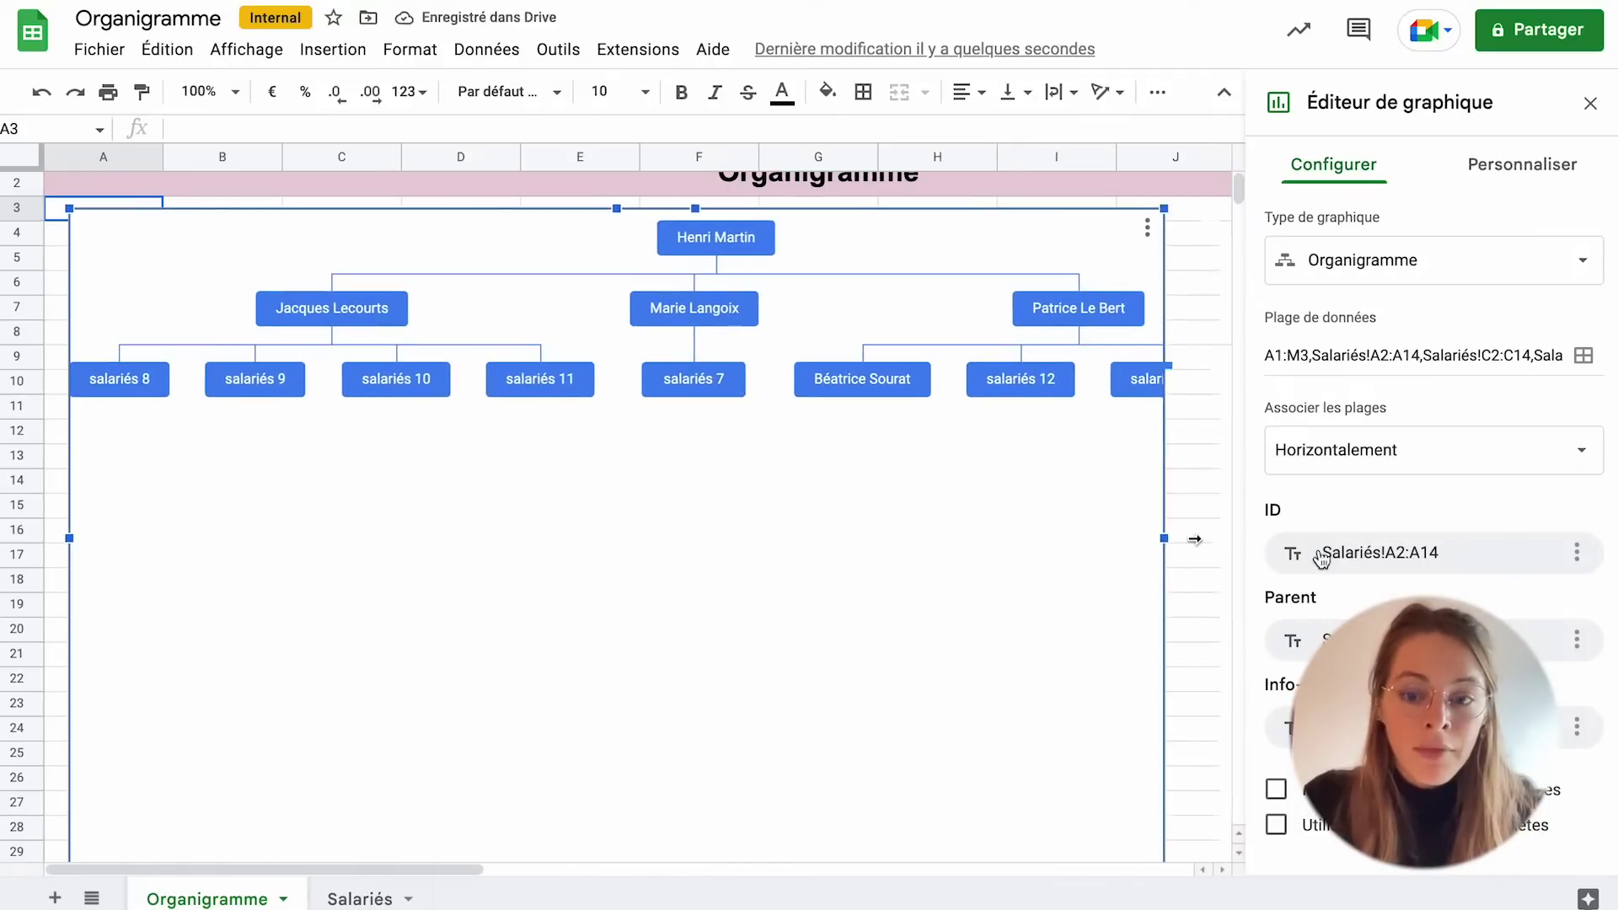
{"action": "left_click_drag", "start_coordinate": [1163, 536], "coordinate": [1390, 536]}
{"action": "double_click", "coordinate": [169, 239]}
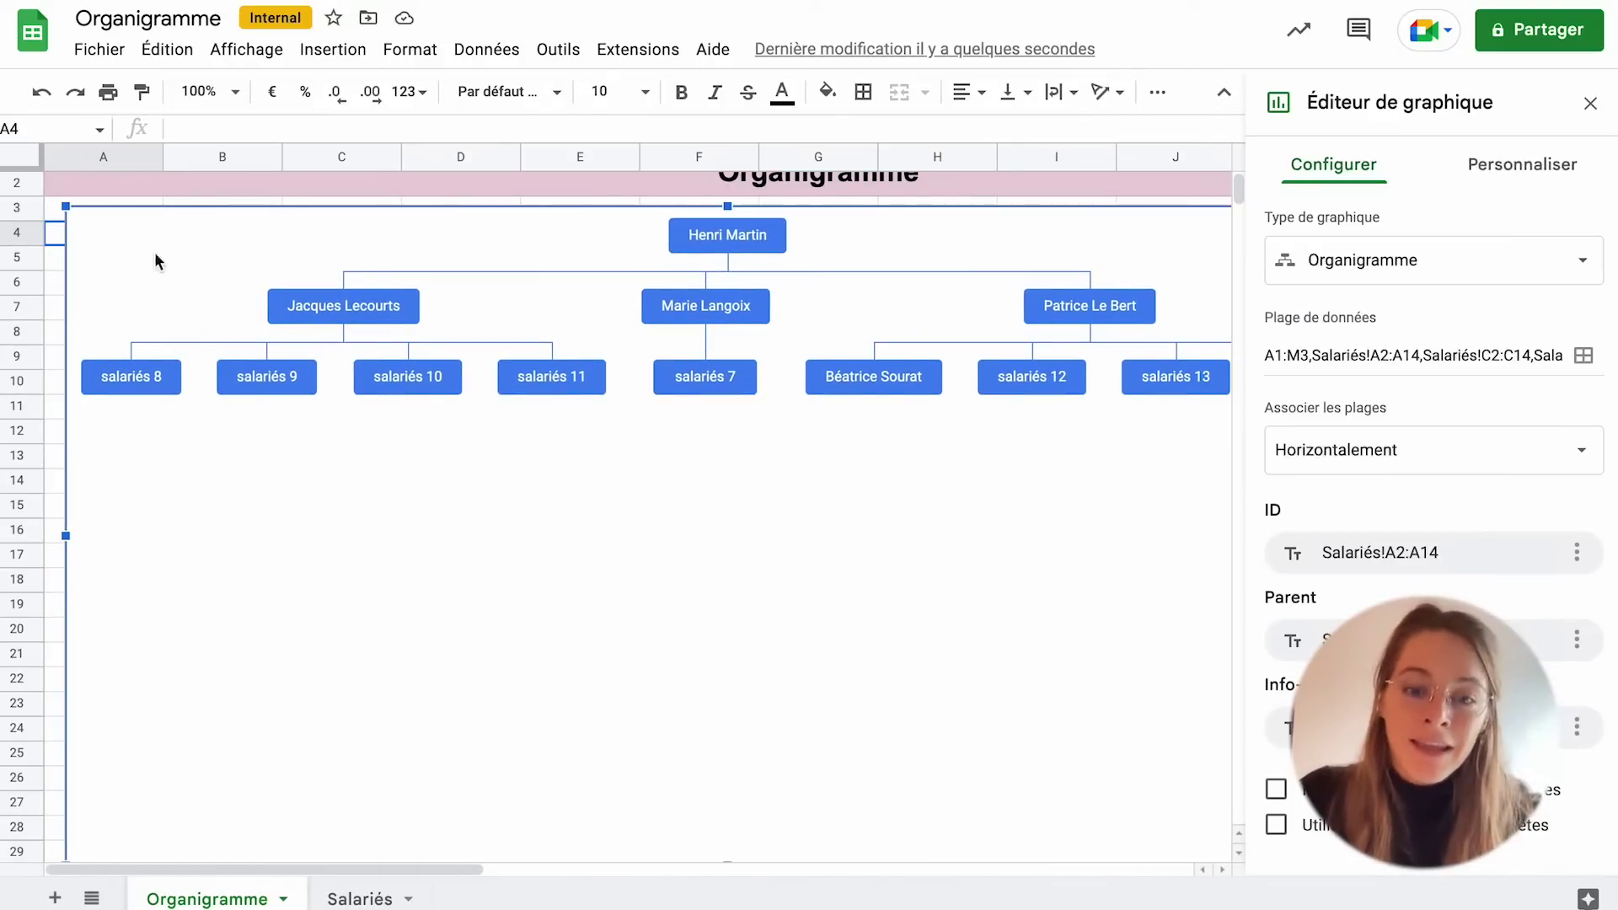
- Customise the organisation chart's node colour, setting it to a medium purple from the colour palette
{"action": "left_click", "coordinate": [1523, 169]}
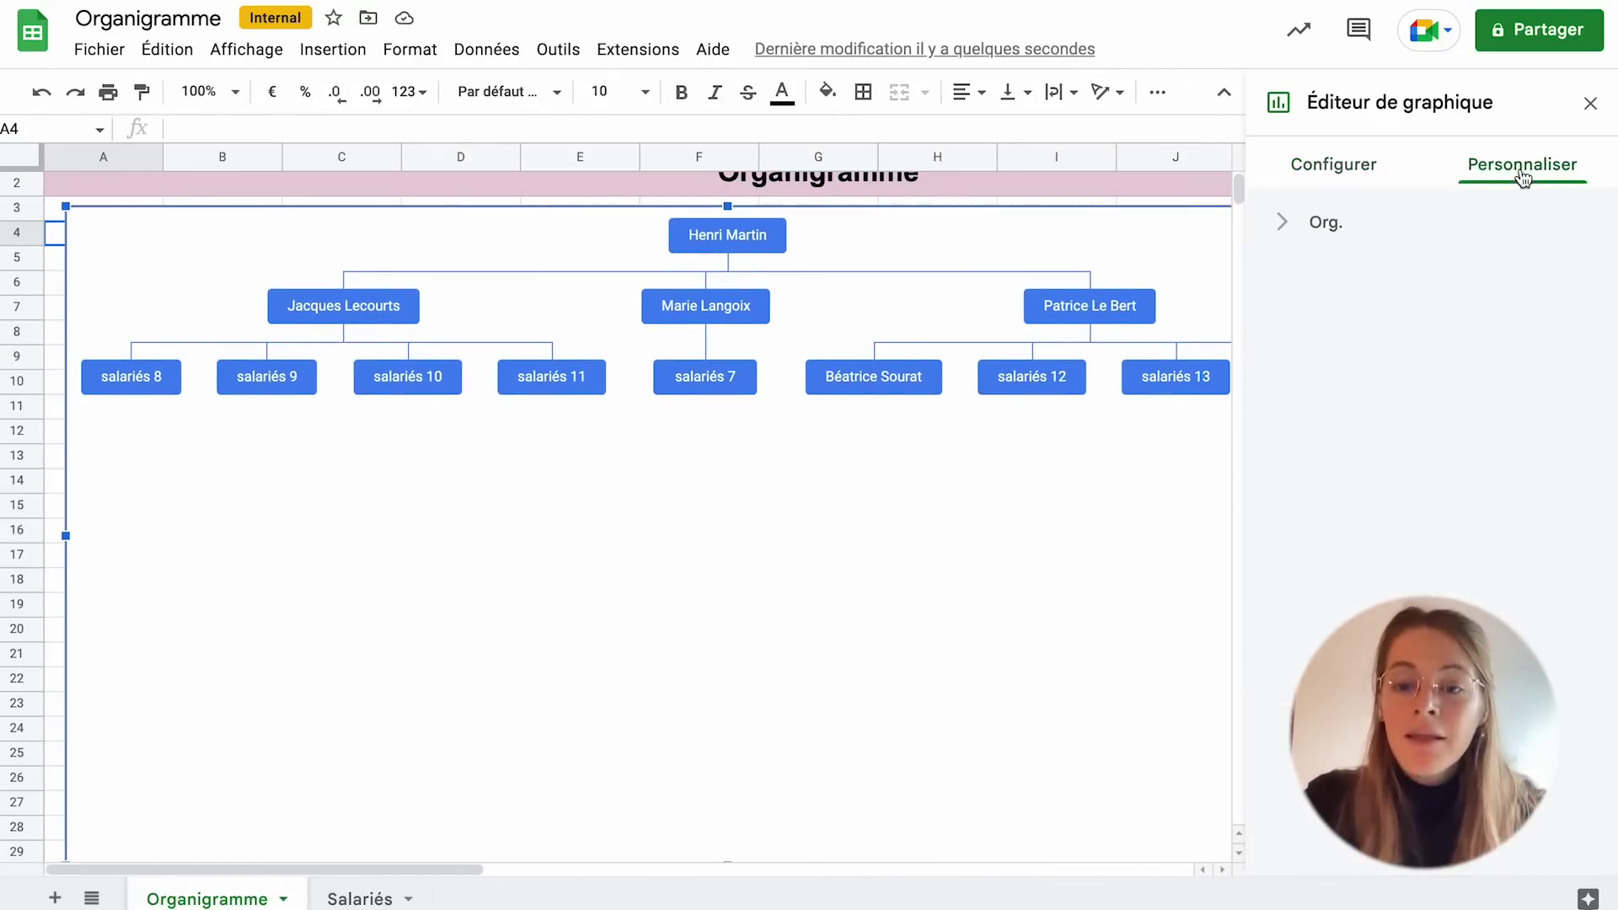
{"action": "left_click", "coordinate": [1315, 228]}
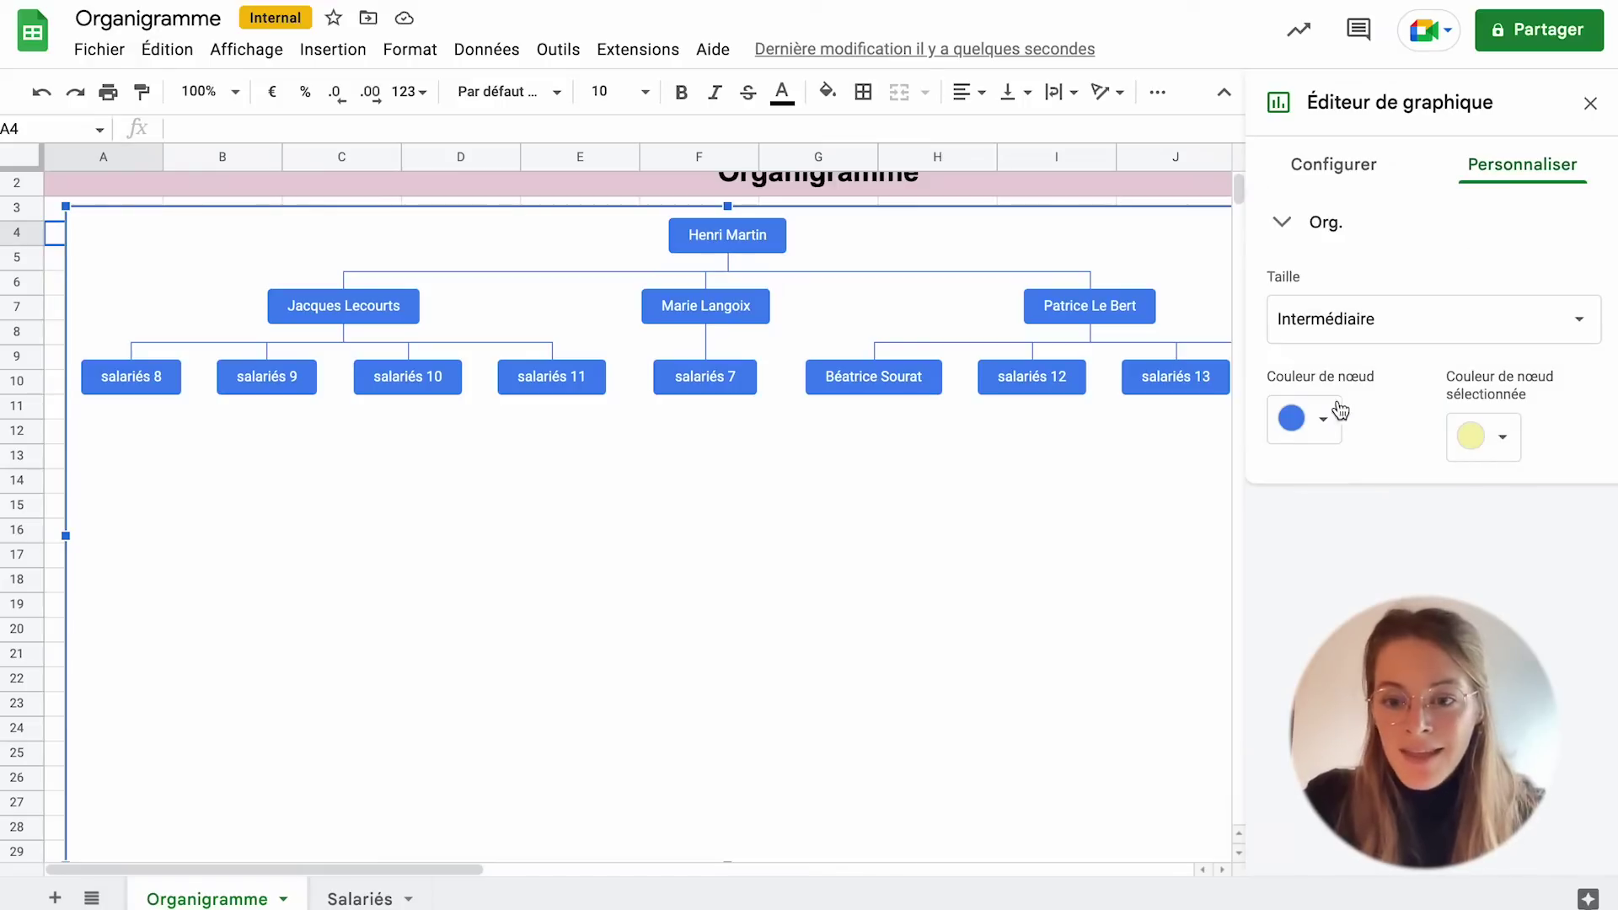
{"action": "left_click", "coordinate": [1339, 413]}
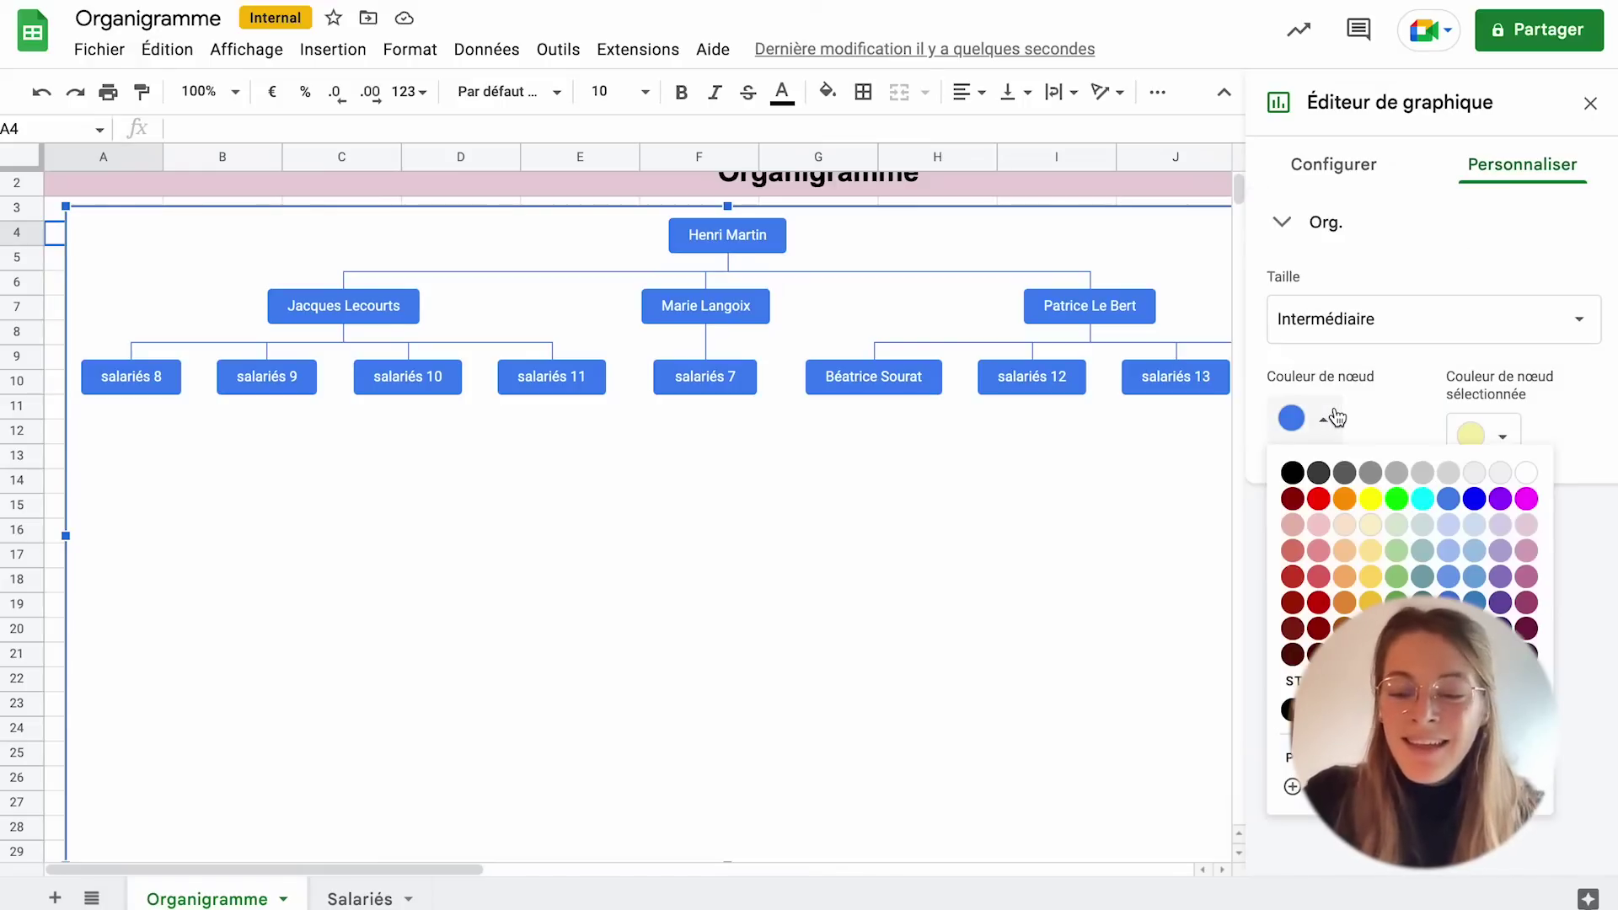
{"action": "left_click", "coordinate": [1527, 551]}
{"action": "left_click", "coordinate": [1321, 421]}
{"action": "left_click", "coordinate": [1500, 551]}
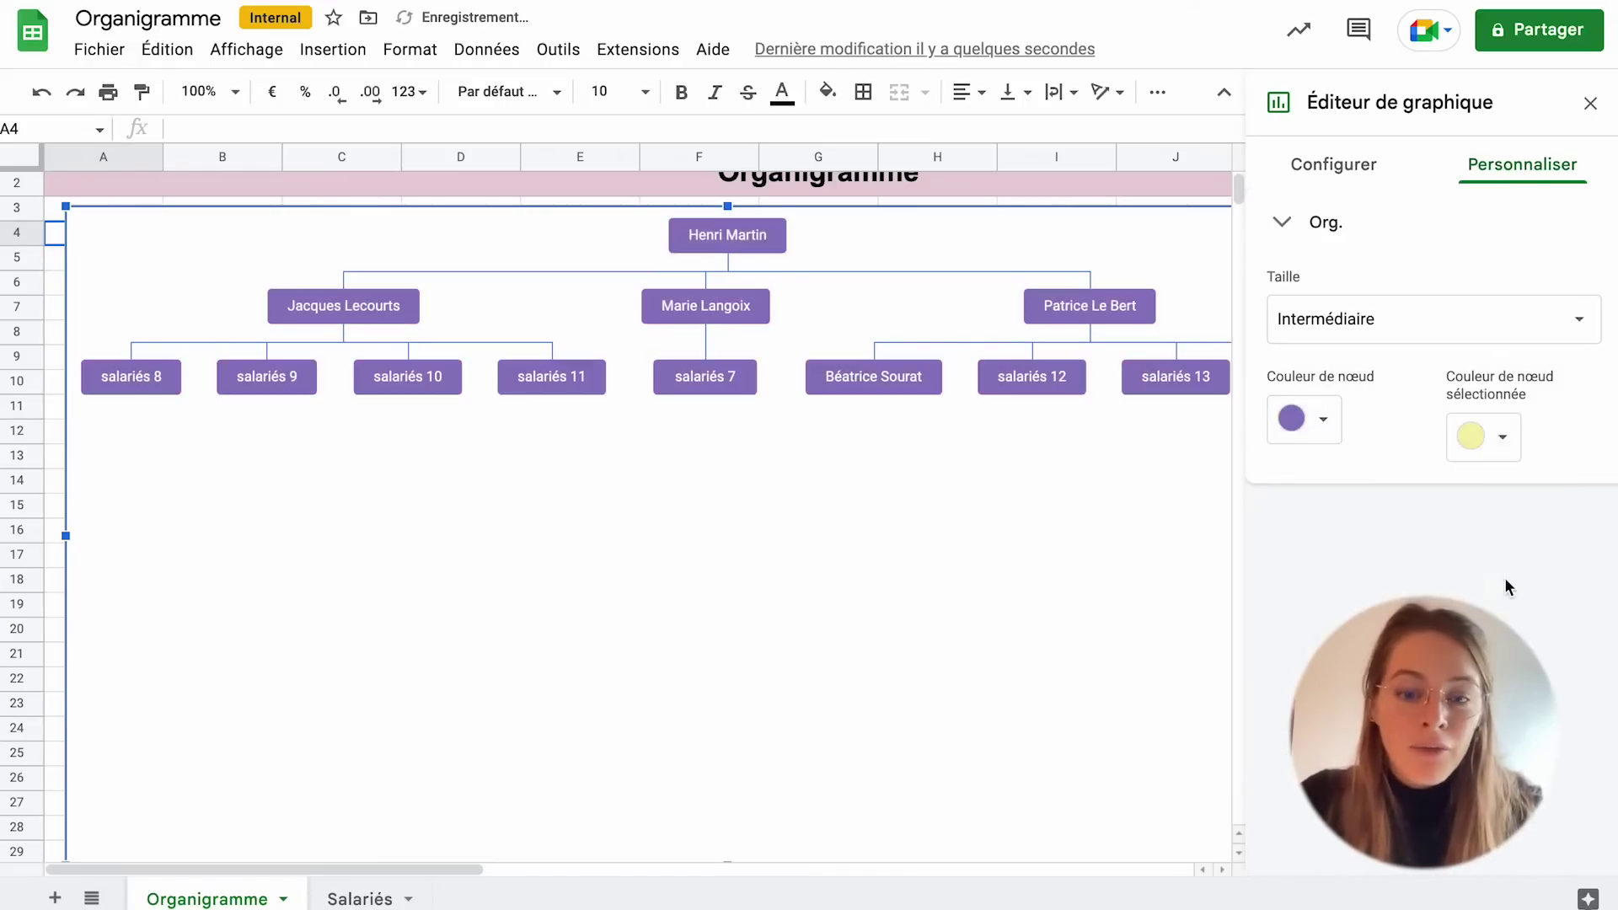
- Set the chart's selected-node colour to light blue and leave chart editing
{"action": "left_click", "coordinate": [1502, 438]}
{"action": "left_click", "coordinate": [1446, 594]}
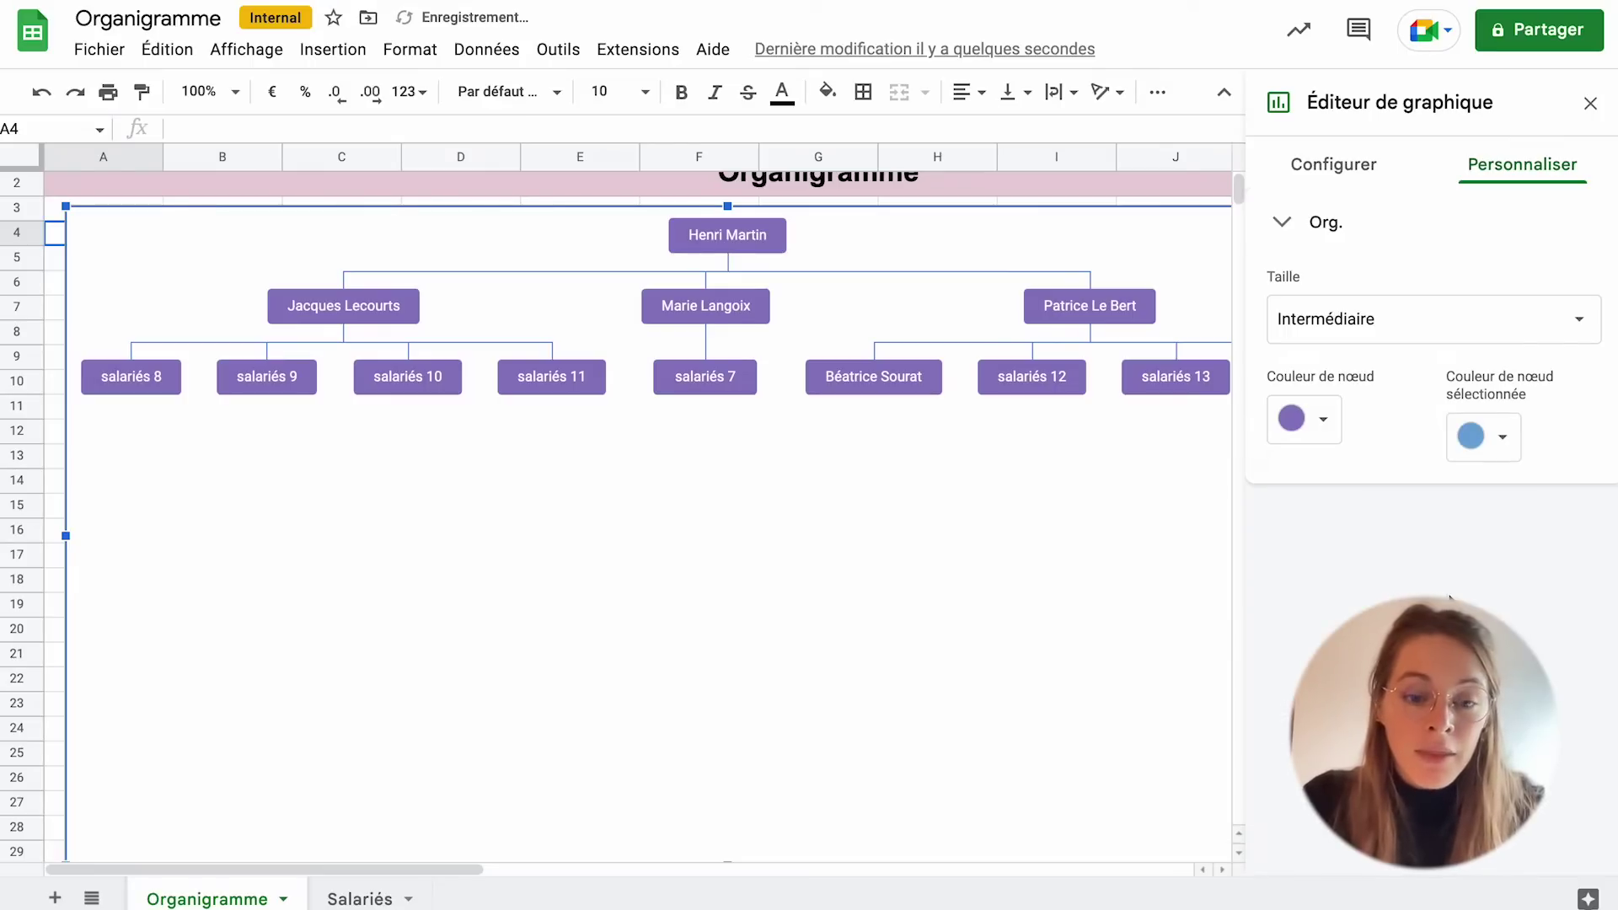
{"action": "left_click", "coordinate": [818, 181]}
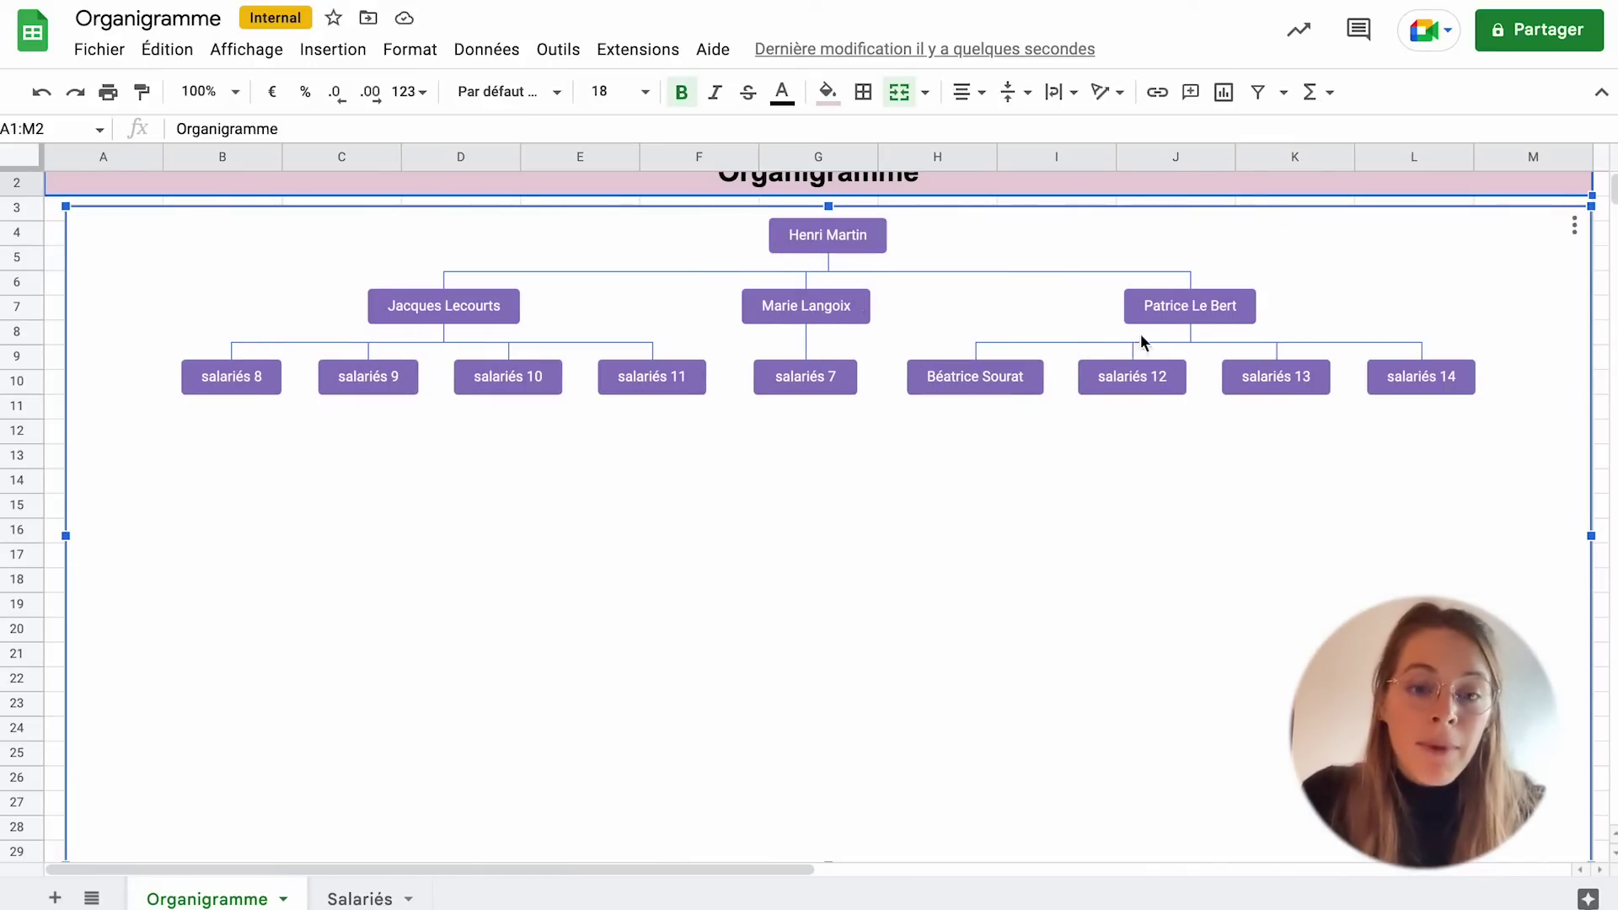
{"action": "left_click", "coordinate": [1222, 187]}
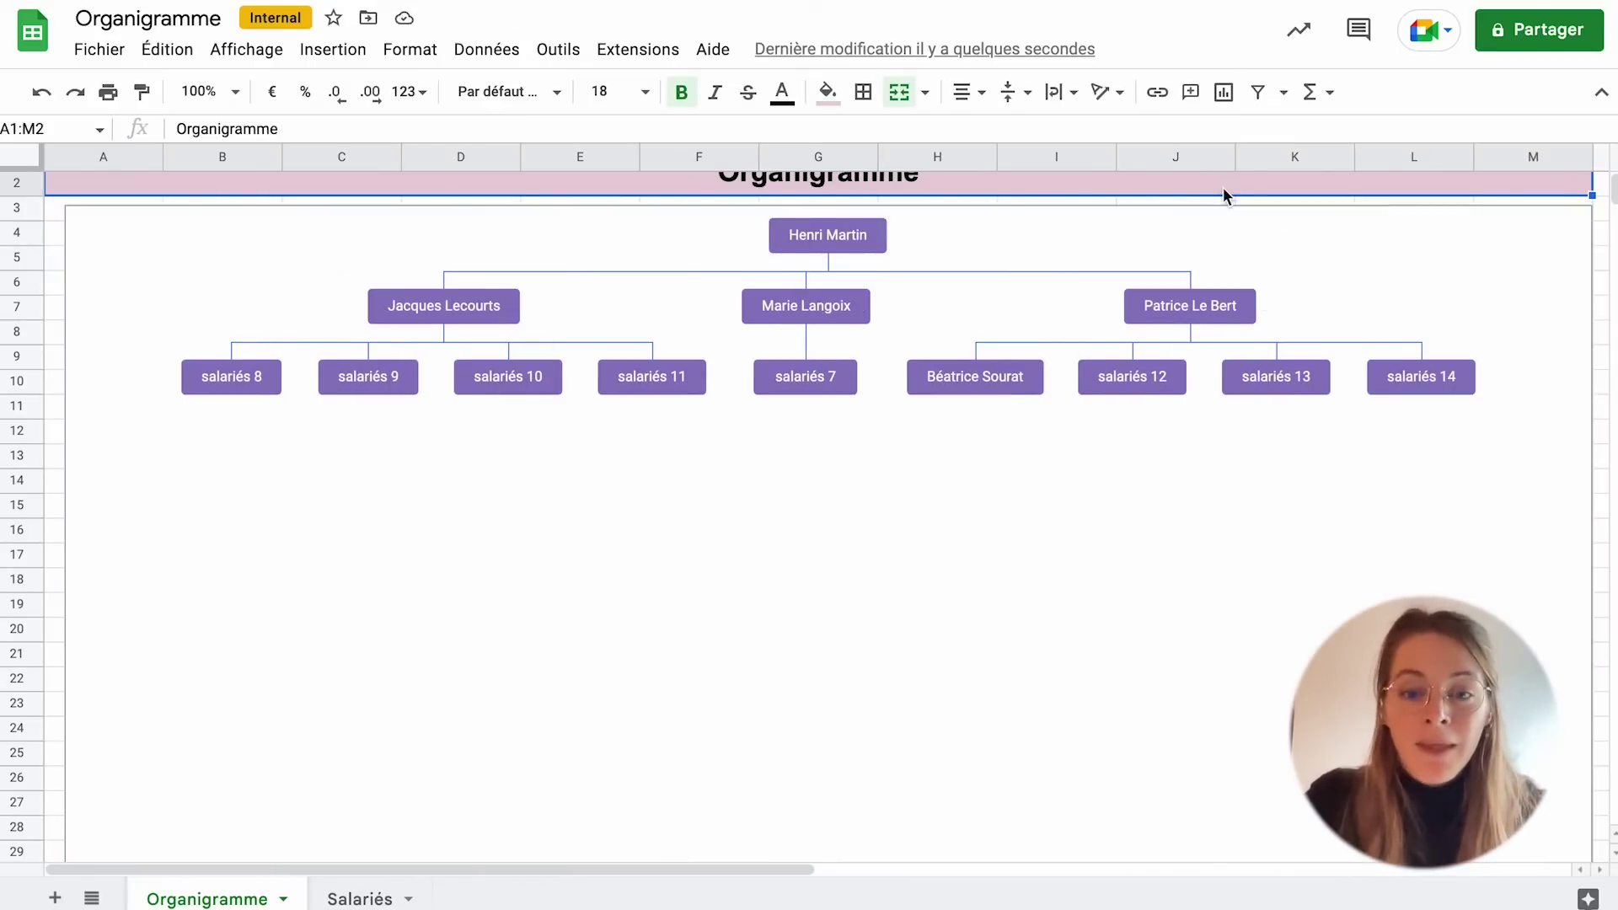
- Open the organisation chart's own options and look at its download choices
{"action": "left_click", "coordinate": [1569, 250]}
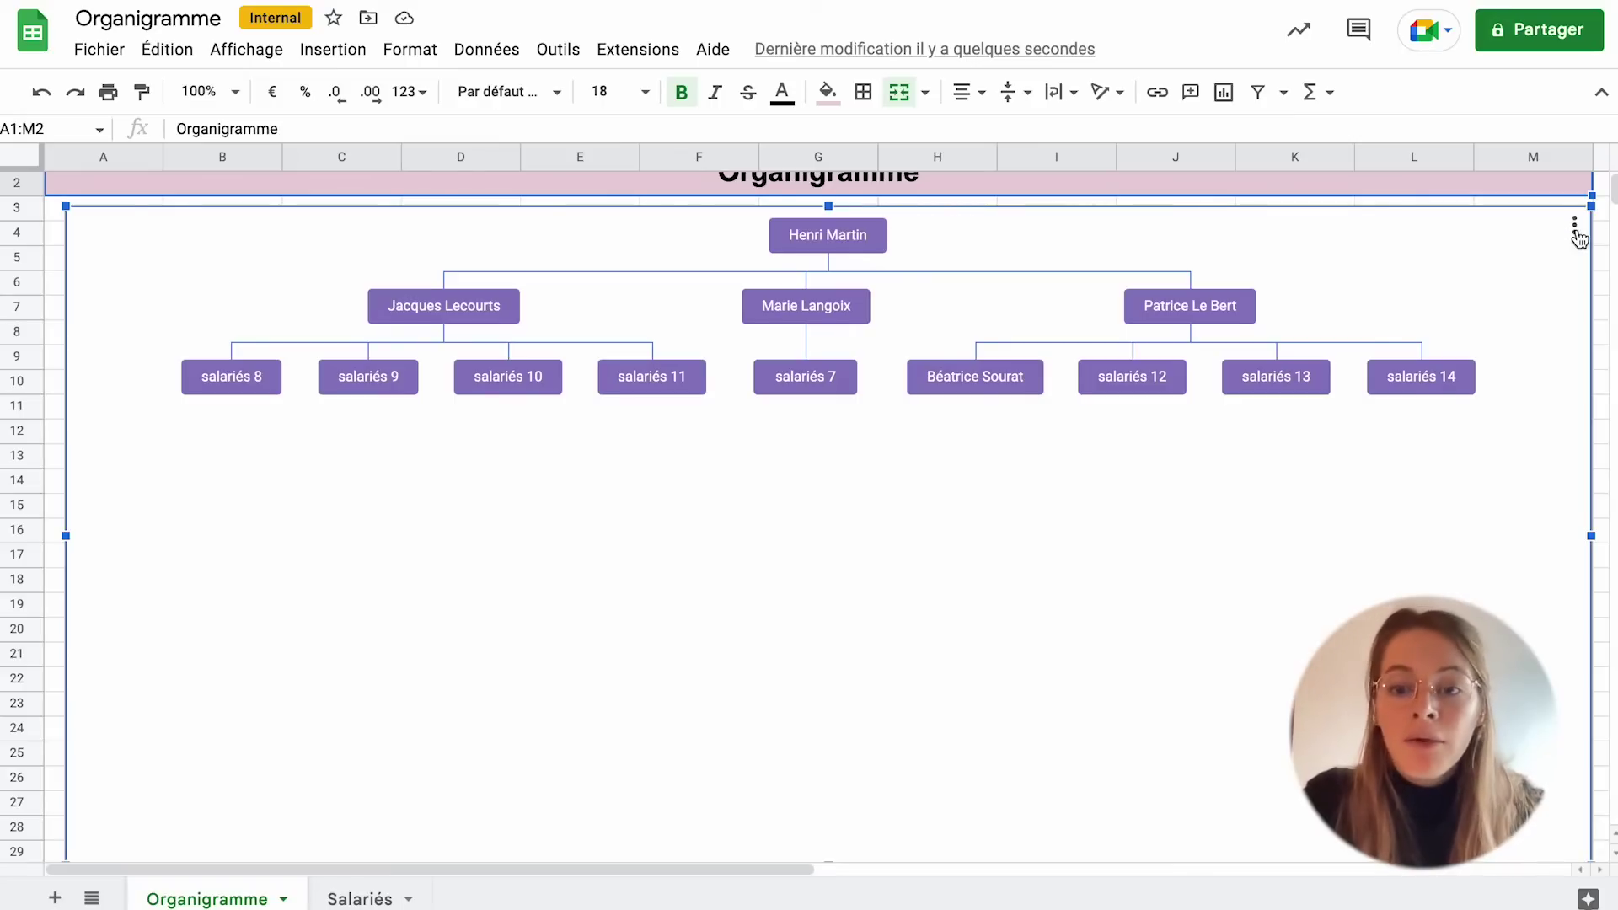
{"action": "left_click", "coordinate": [1576, 228]}
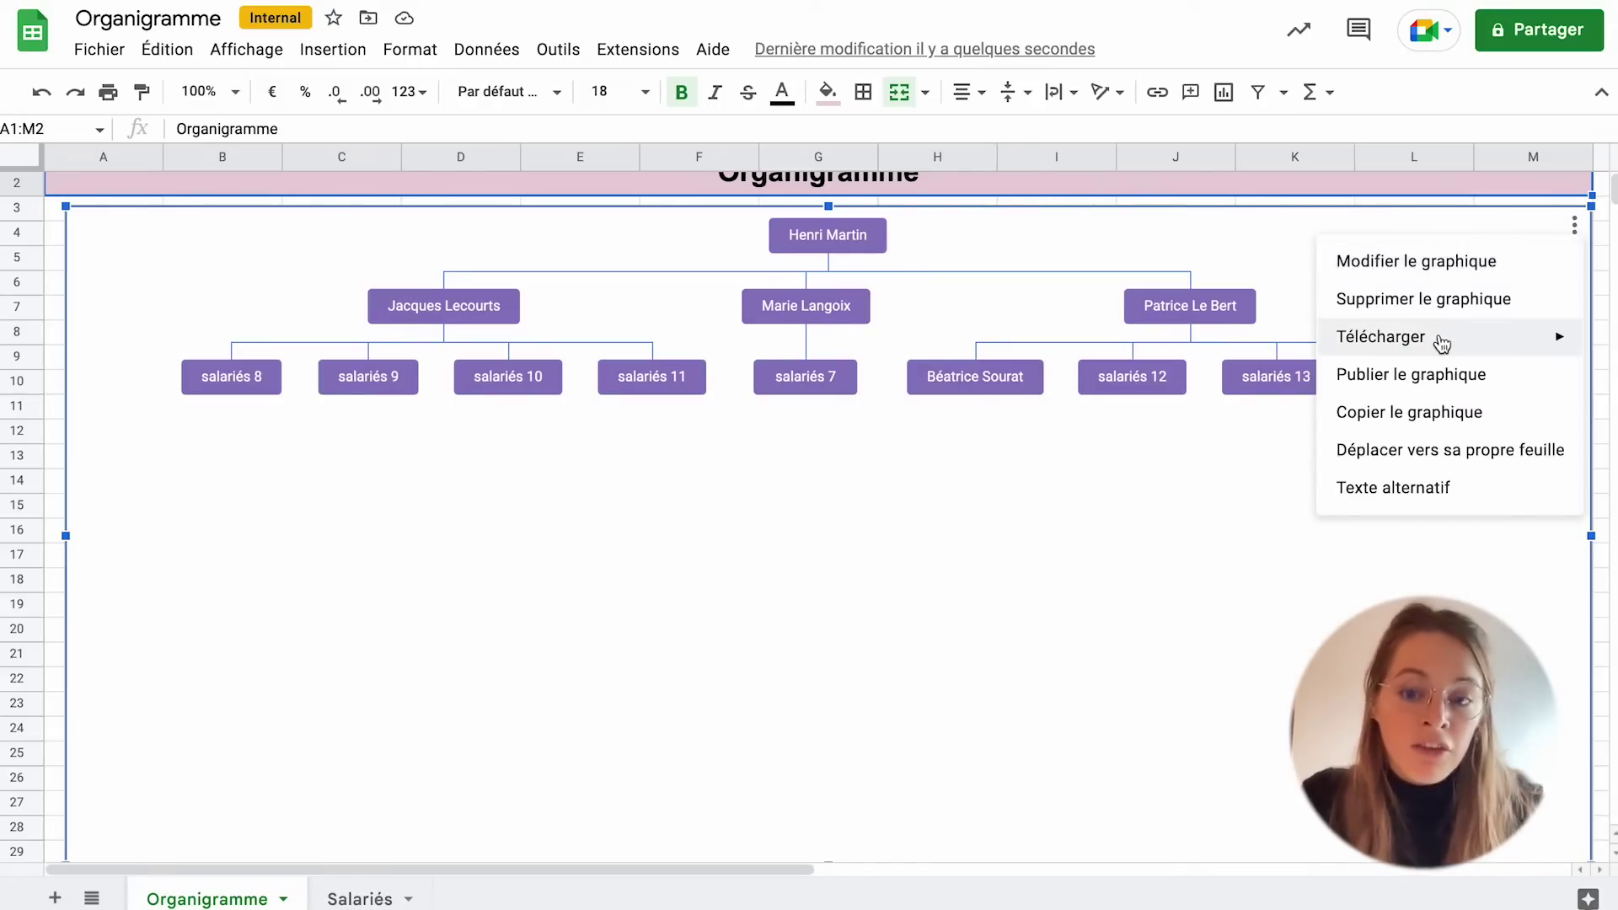
{"action": "mouse_move", "coordinate": [1441, 338]}
{"action": "left_click", "coordinate": [1192, 350]}
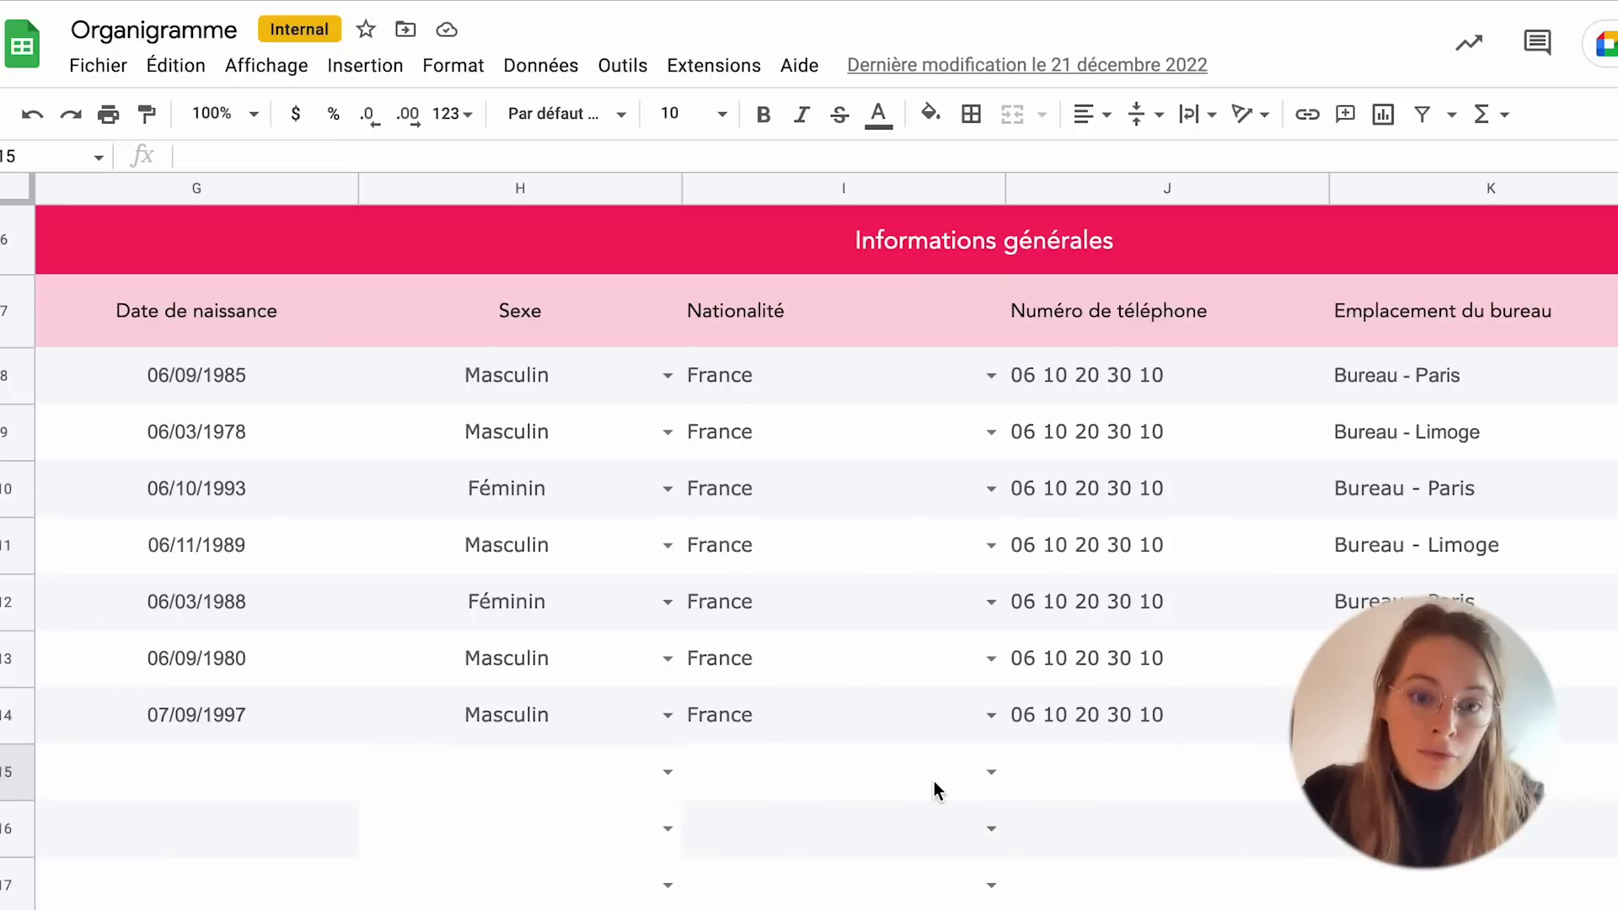
- Examine the employee template's columns for general information, employment contract and addresses
{"action": "scroll", "coordinate": [934, 781], "scroll_direction": "right", "scroll_amount": 10}
{"action": "scroll", "coordinate": [934, 781], "scroll_direction": "right", "scroll_amount": 10}
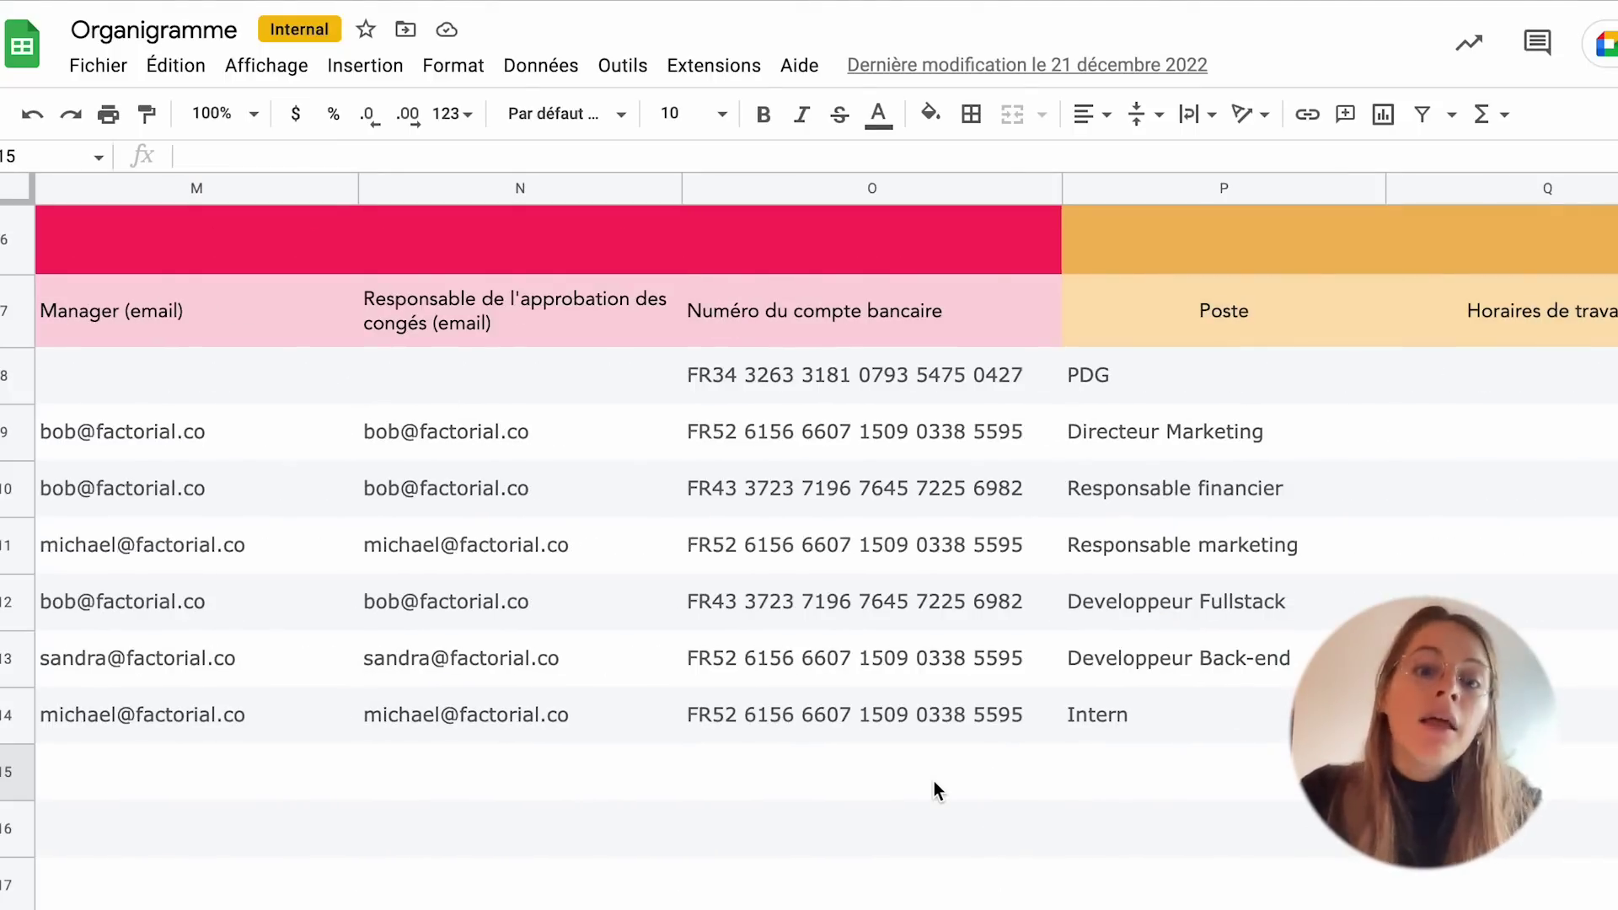
{"action": "scroll", "coordinate": [934, 781], "scroll_direction": "right", "scroll_amount": 10}
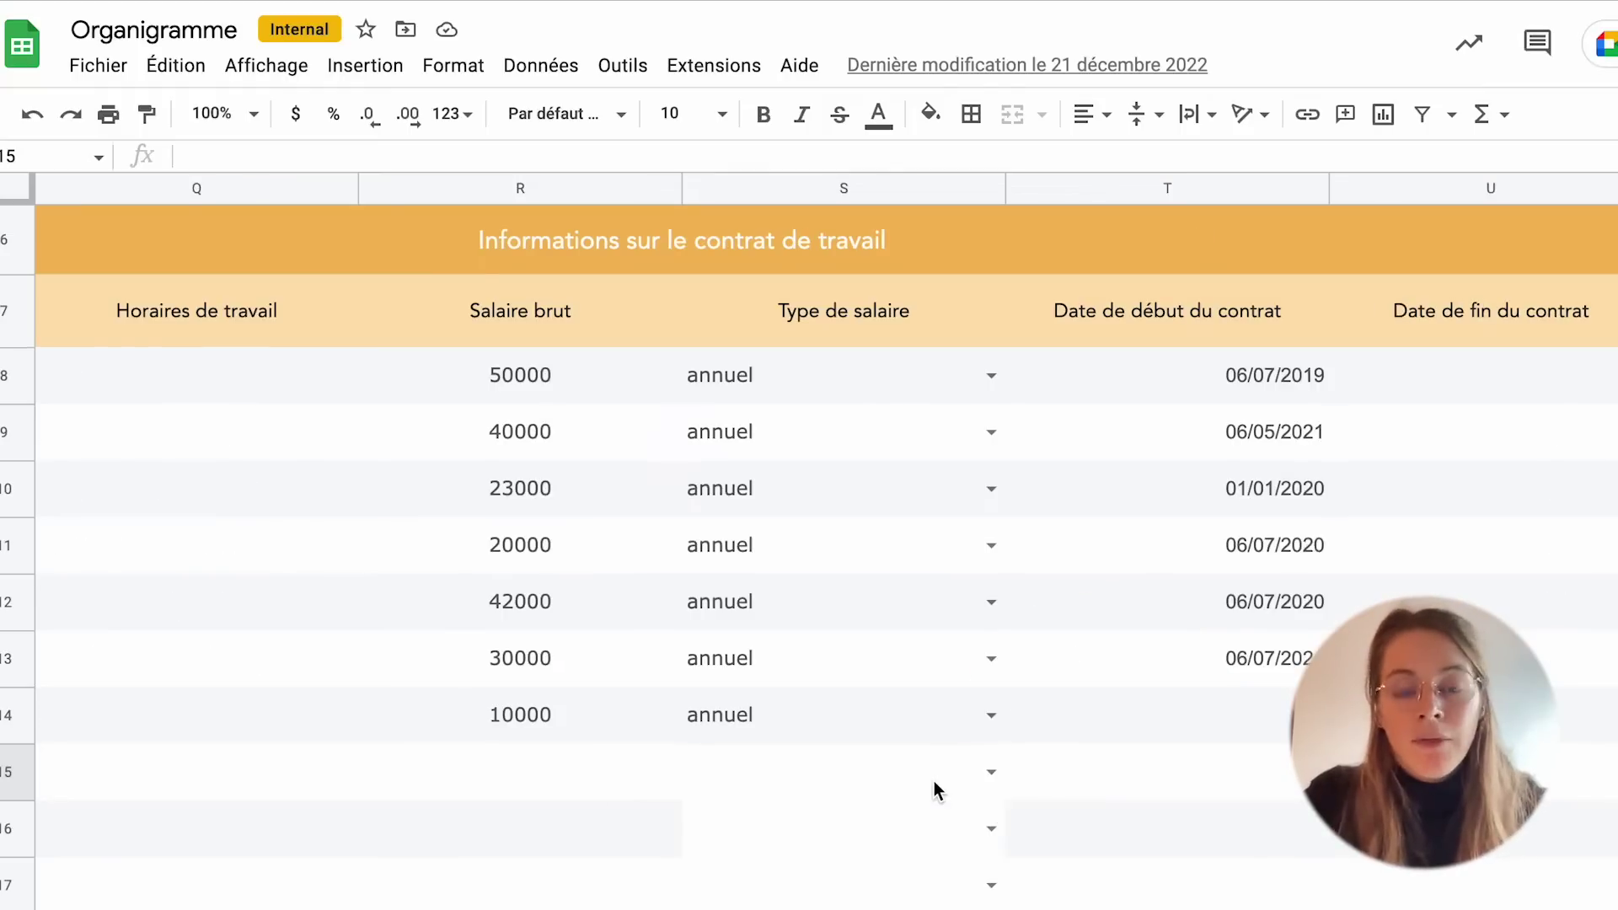
{"action": "scroll", "coordinate": [934, 781], "scroll_direction": "right", "scroll_amount": 15}
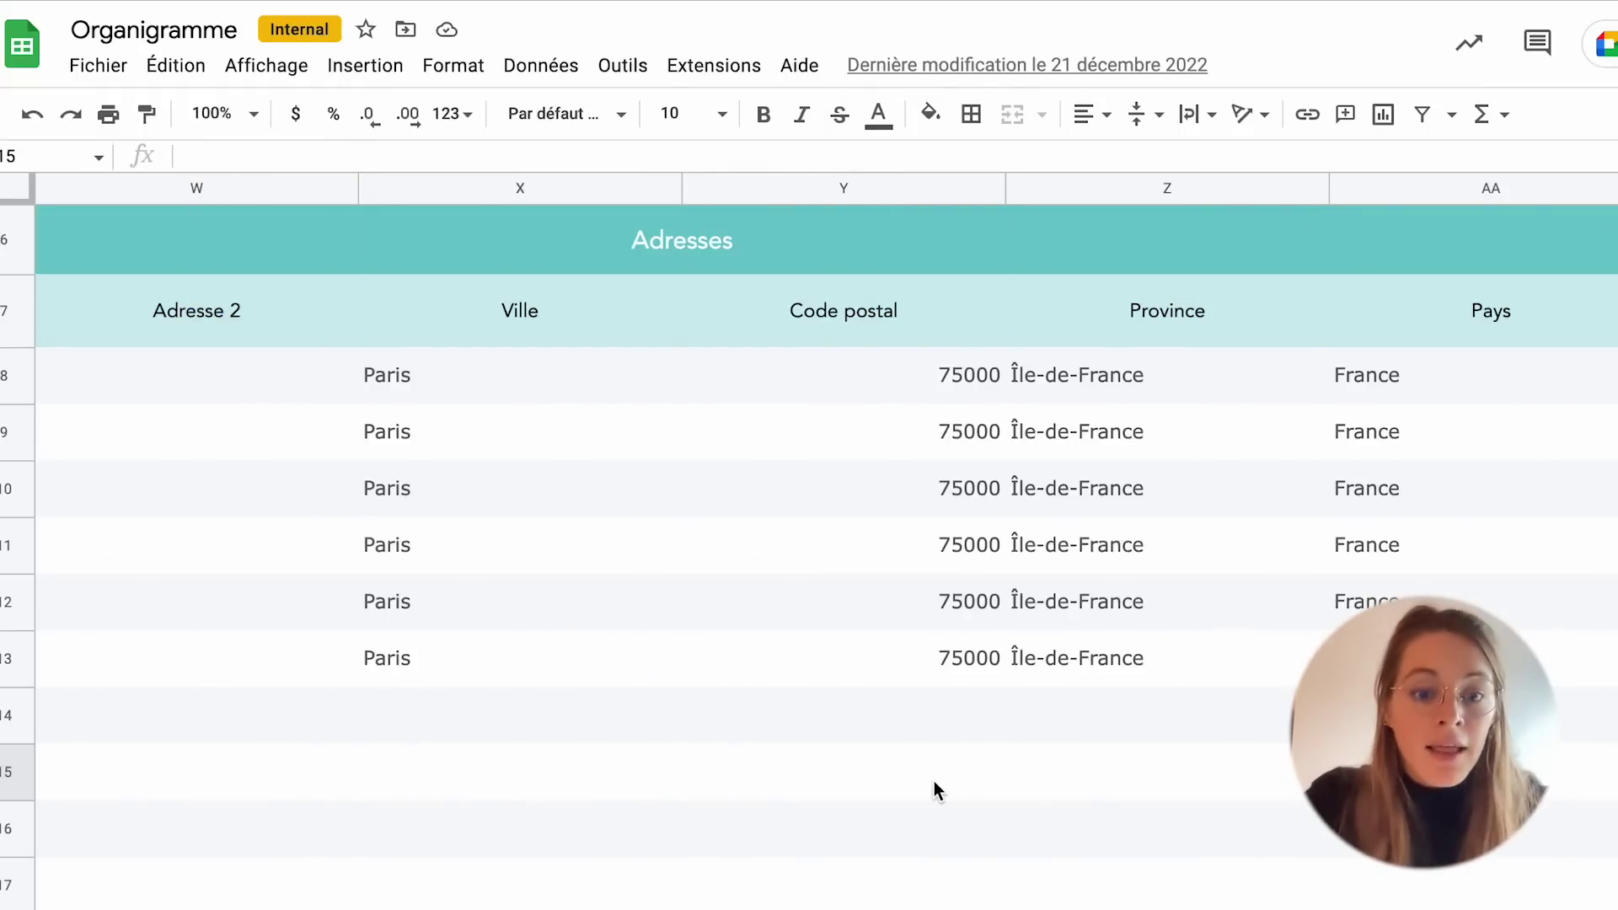
{"action": "scroll", "coordinate": [933, 781], "scroll_direction": "right", "scroll_amount": 6}
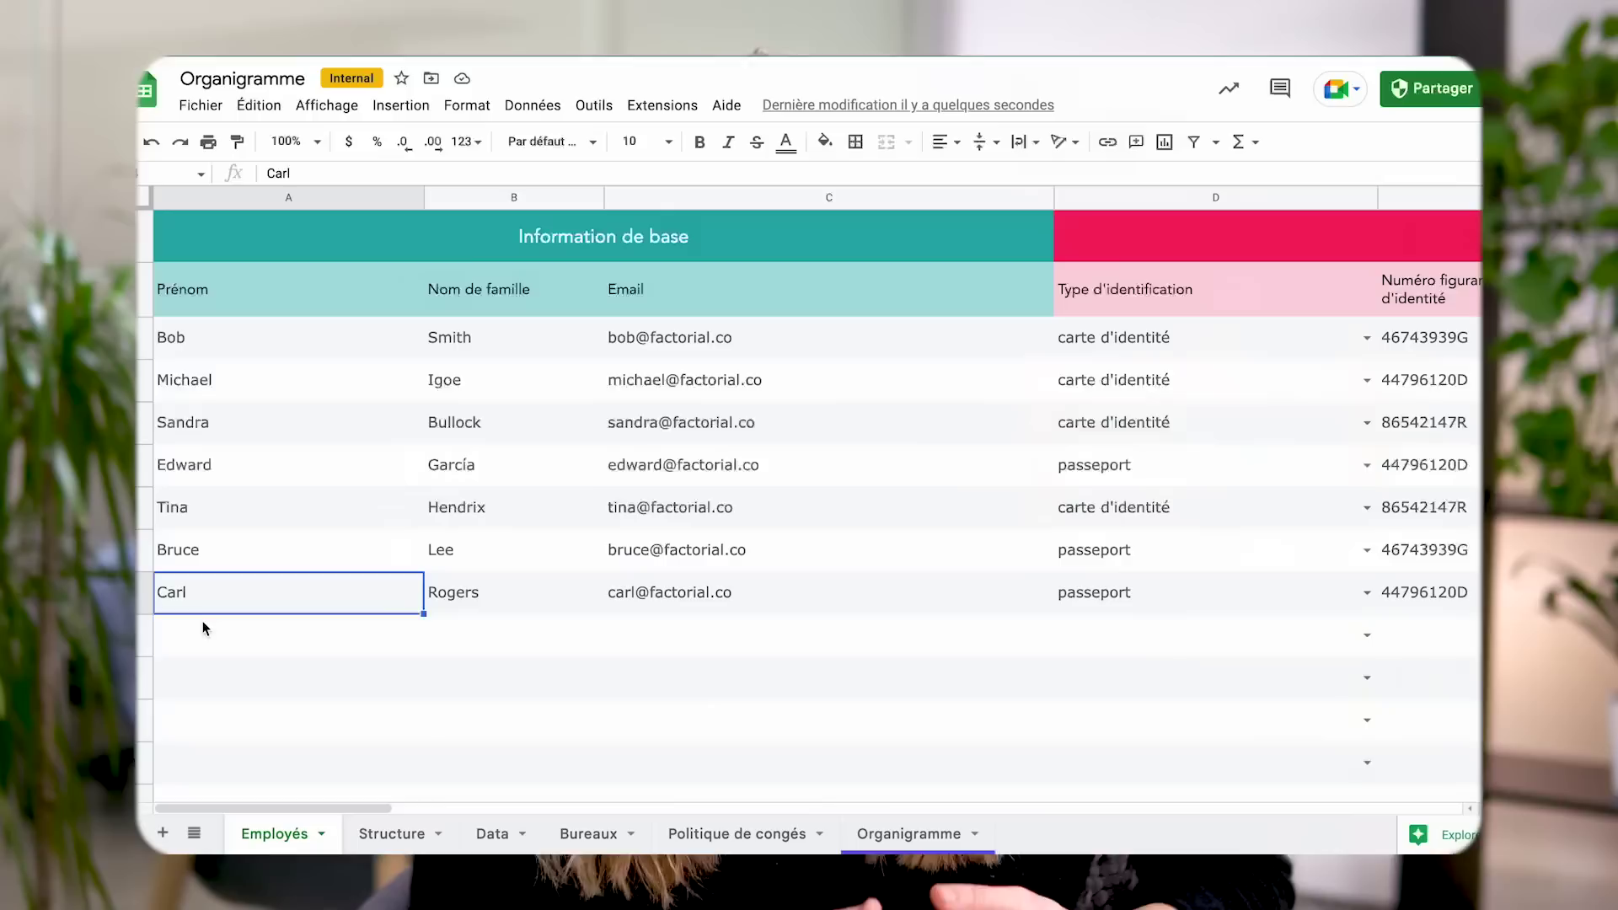
- Add a new employee's first name in the first empty Employés row and reference that cell by formula in Structure!A9
{"action": "left_click", "coordinate": [221, 644]}
{"action": "type", "text": "Béatrice"}
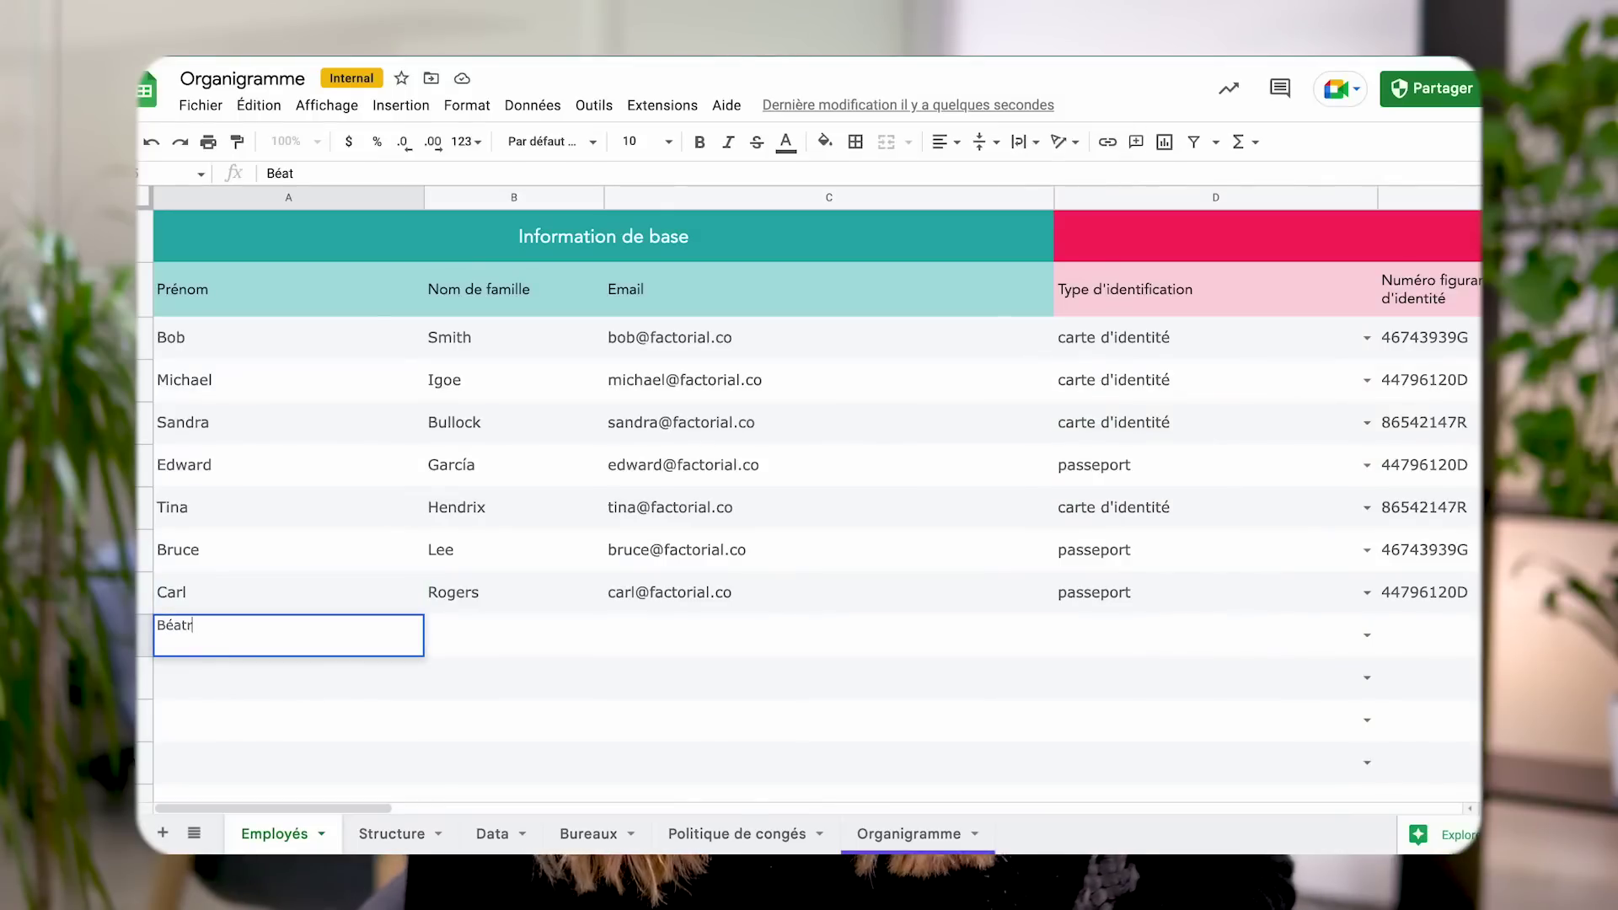
{"action": "left_click", "coordinate": [388, 835]}
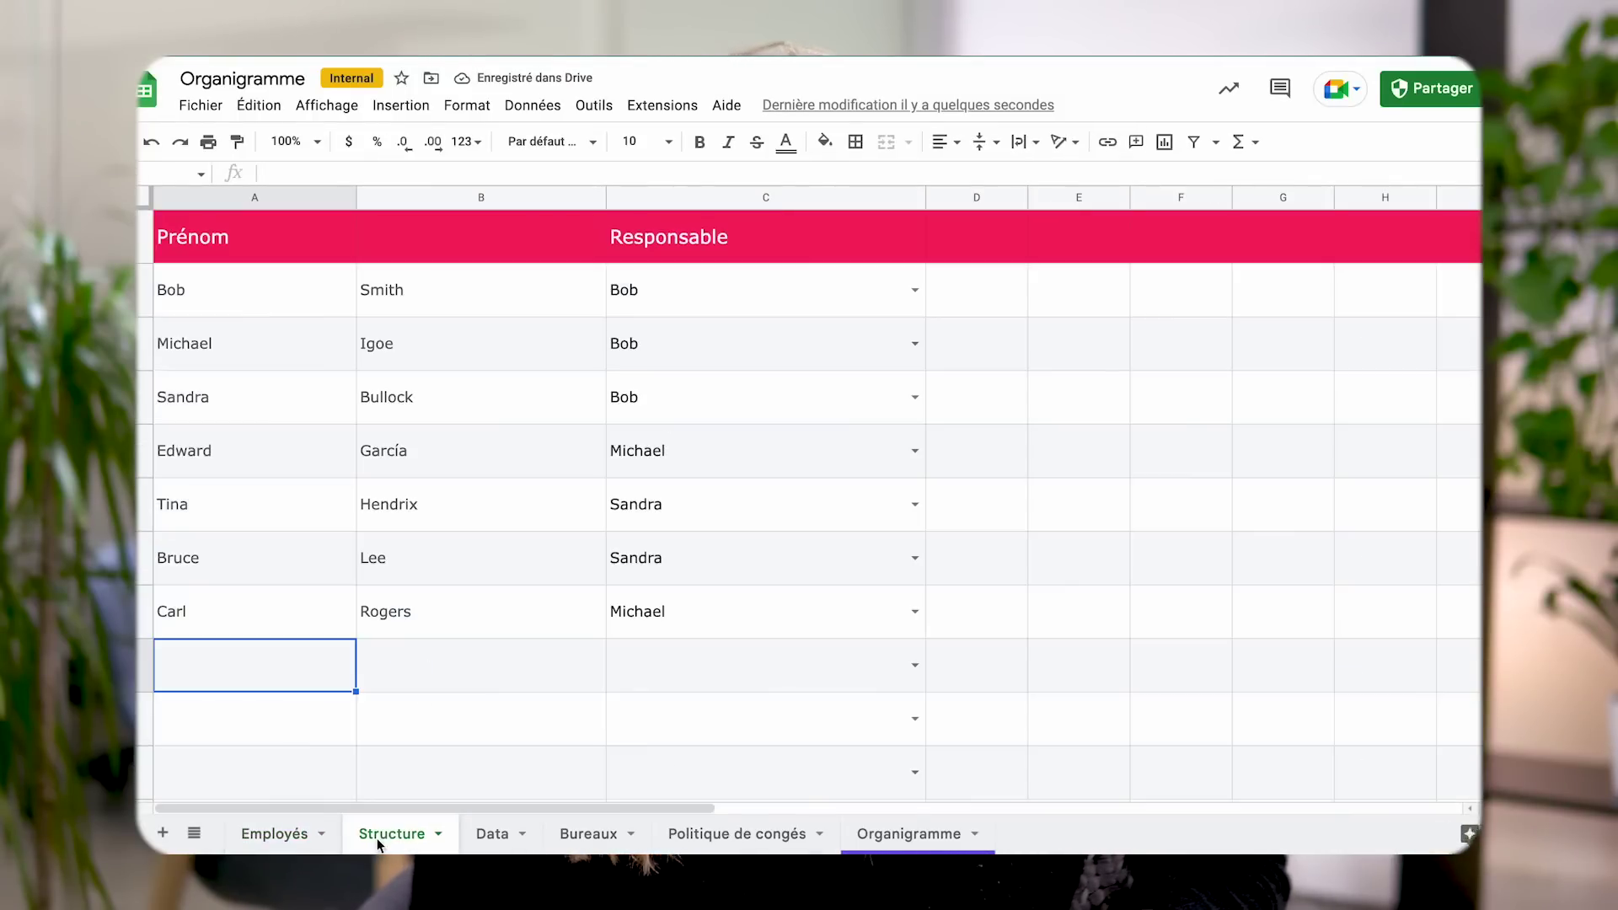
{"action": "type", "text": "="}
{"action": "left_click", "coordinate": [278, 835]}
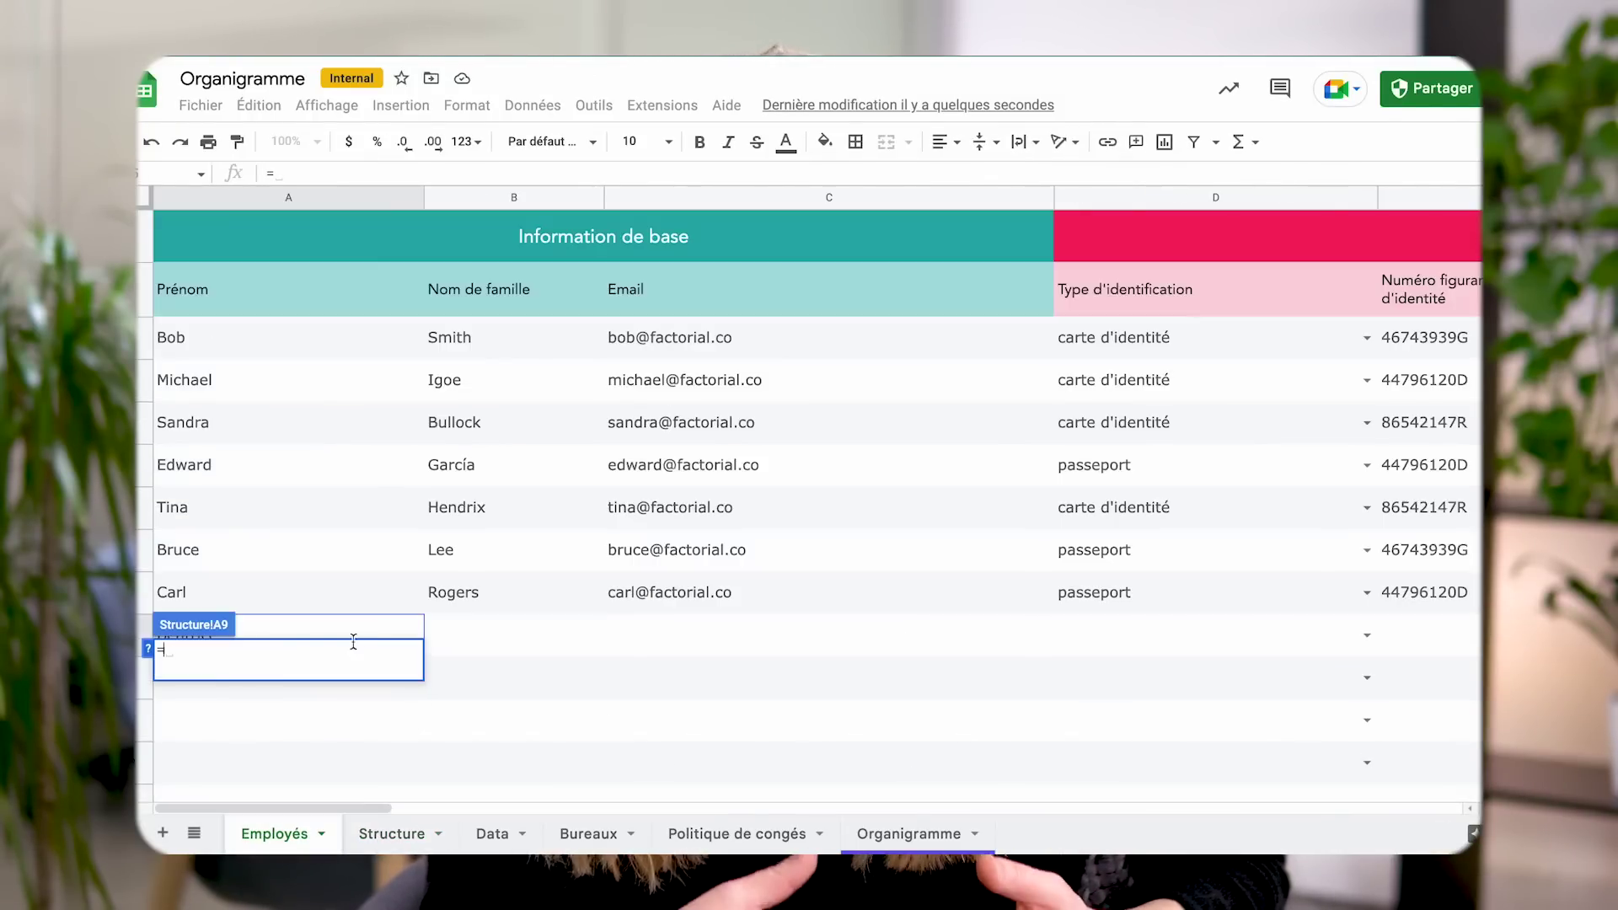
{"action": "key", "text": "Tab"}
- Choose the new employee's manager in the Responsable column and check the updated hierarchy on the Organigramme sheet
{"action": "left_click", "coordinate": [916, 665]}
{"action": "left_click", "coordinate": [715, 762]}
{"action": "left_click", "coordinate": [893, 834]}
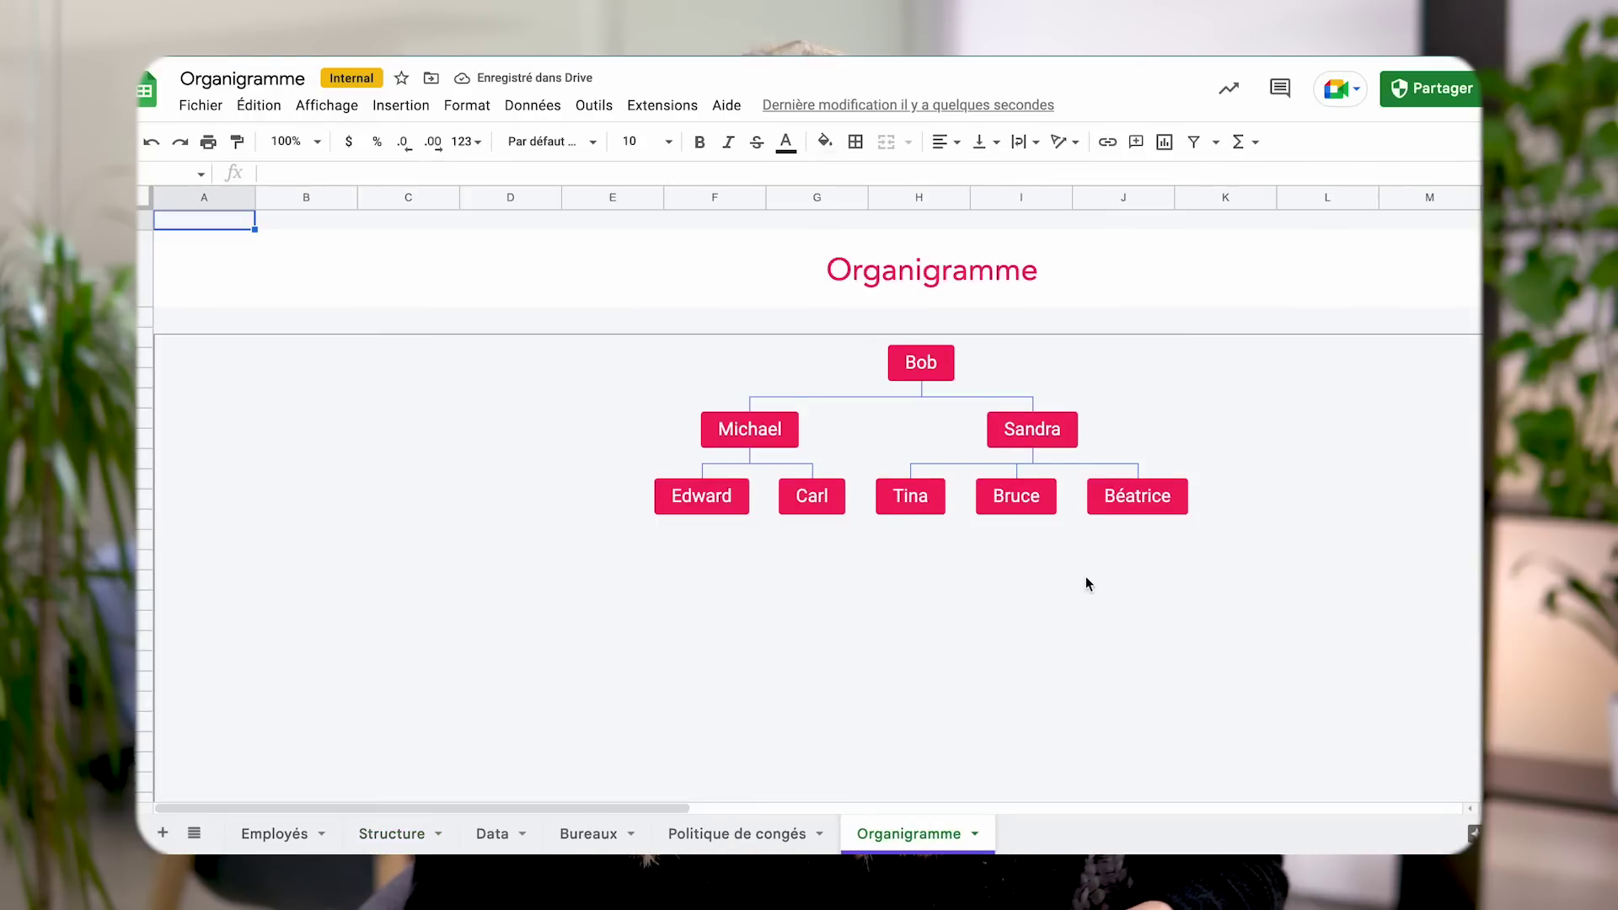
{"action": "scroll", "coordinate": [1085, 583], "scroll_direction": "down", "scroll_amount": 1}
{"action": "scroll", "coordinate": [1086, 583], "scroll_direction": "right", "scroll_amount": 2}
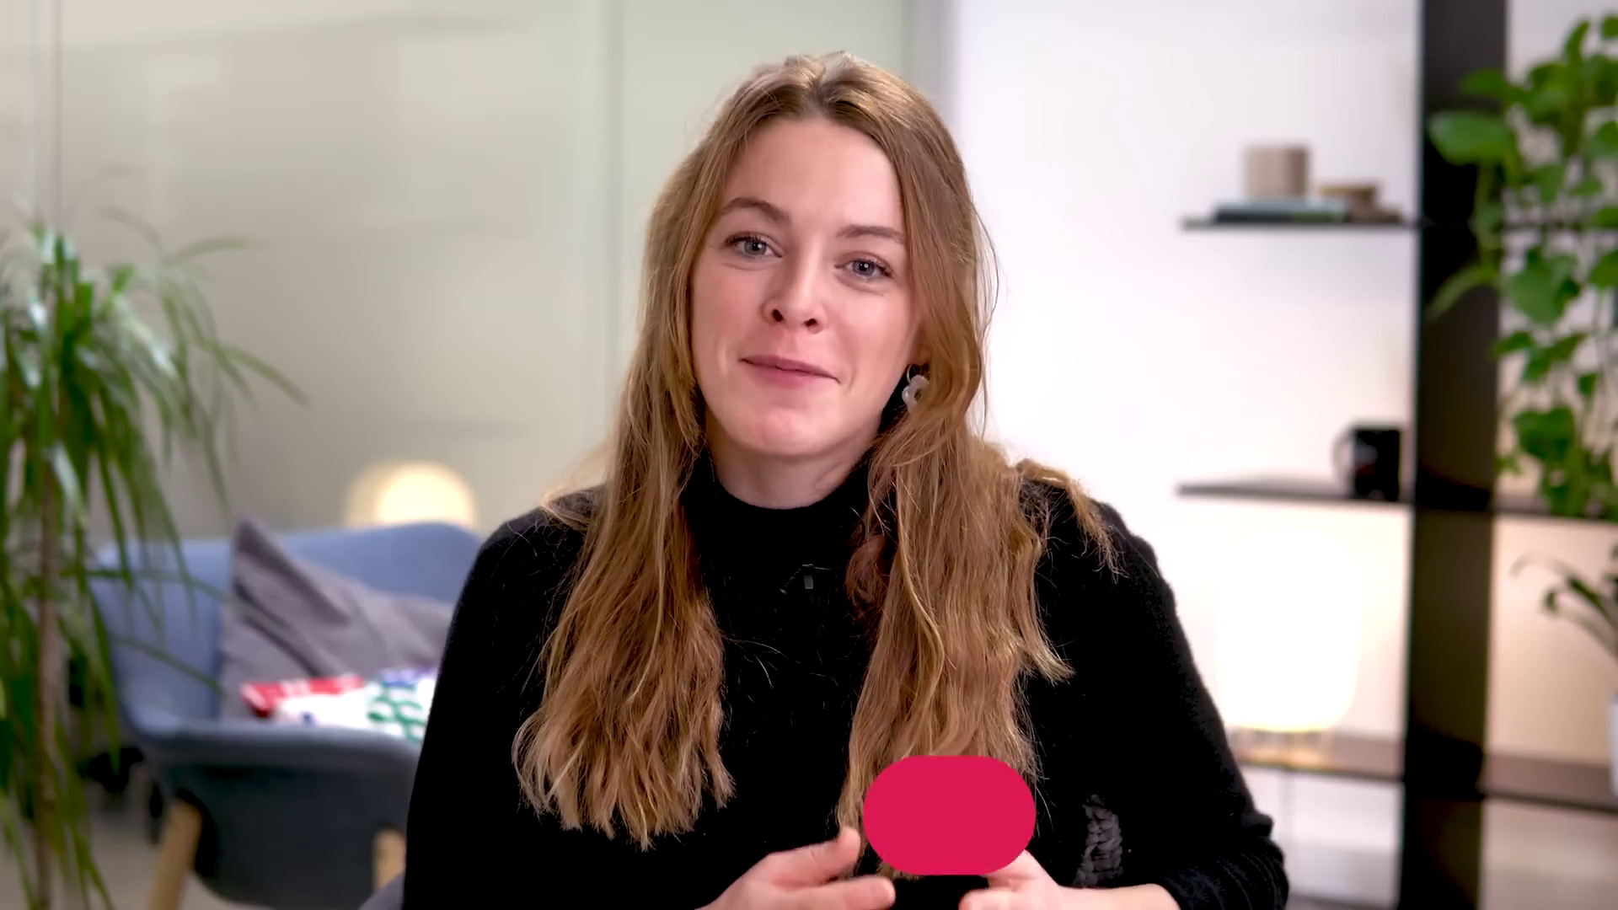